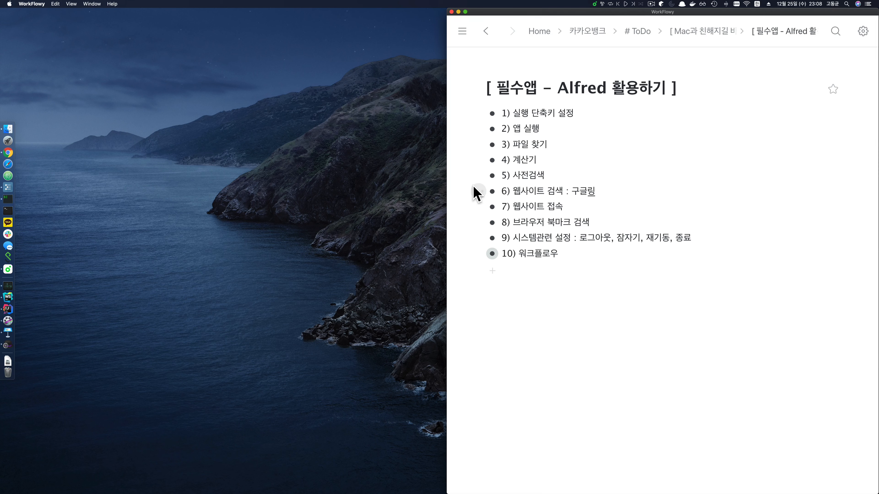
- Switch to Chrome and load google.com in a new tab
click(401, 191)
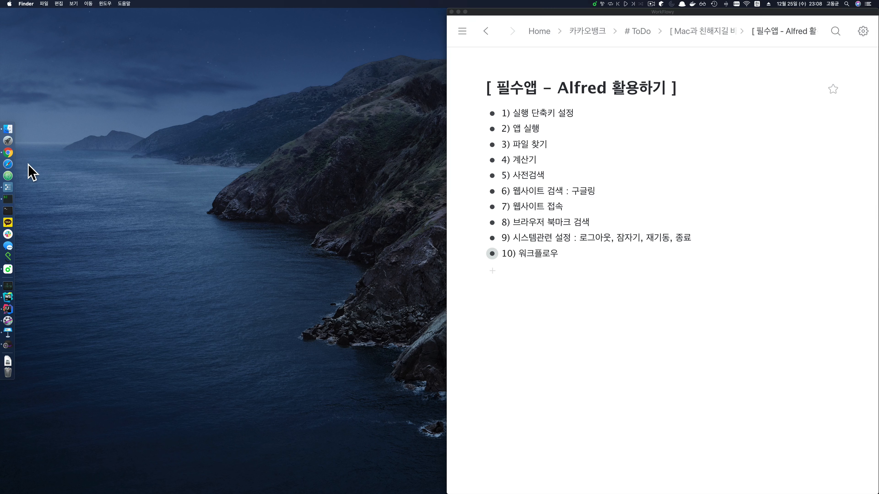
click(11, 156)
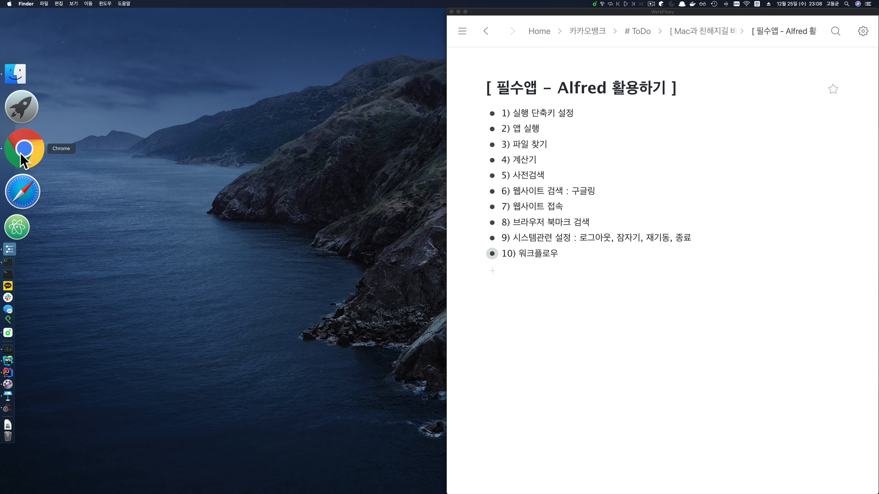
click(132, 17)
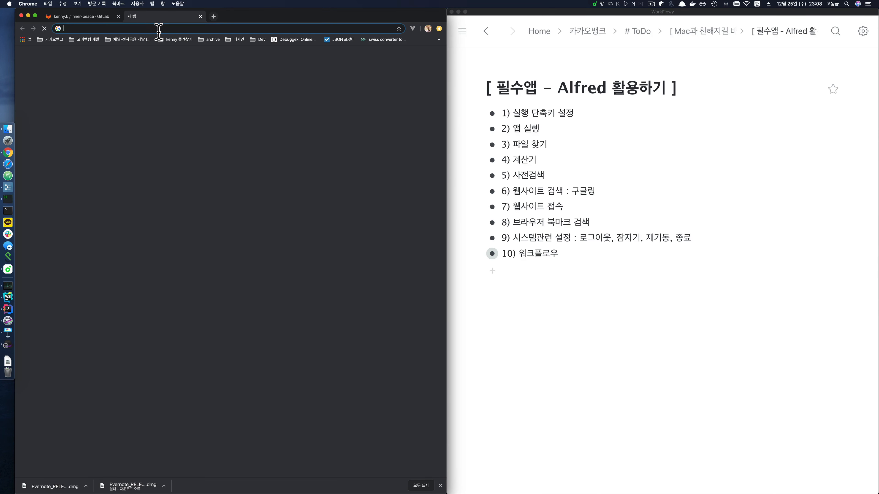
text(gogo)
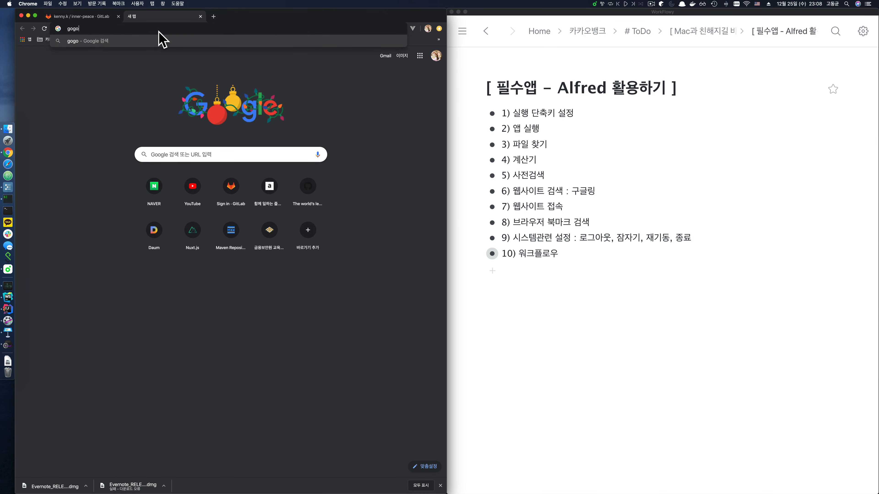
key(BackSpace)
key(BackSpace)
text(ogle.com)
key(Return)
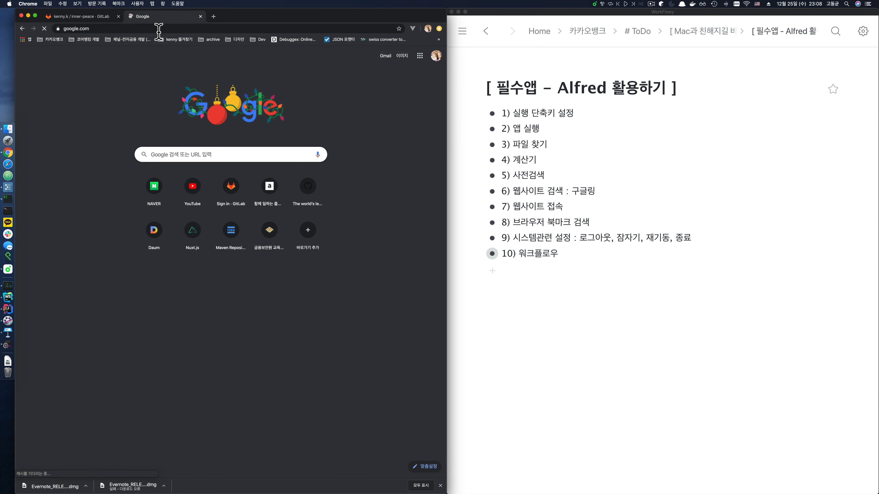
- Search Google for 알프레드 from its home page
key(ctrl+space)
text(알프렐)
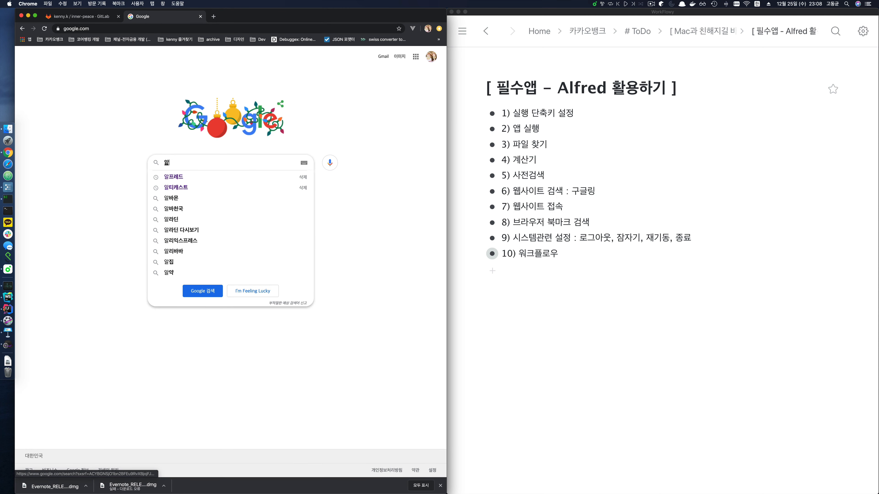
text(드)
key(Return)
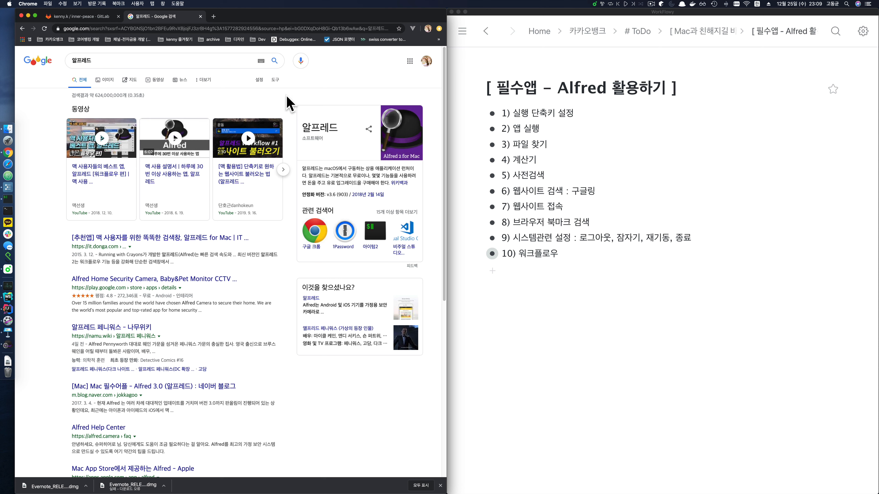
- Close the open browser tabs and run a Google search for 알프레드 through Alfred
key(super+w)
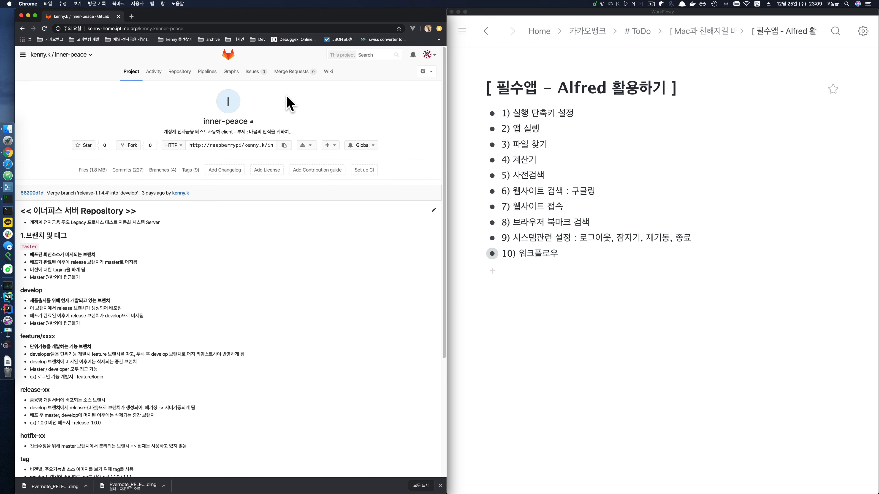
key(super+w)
key(alt+space)
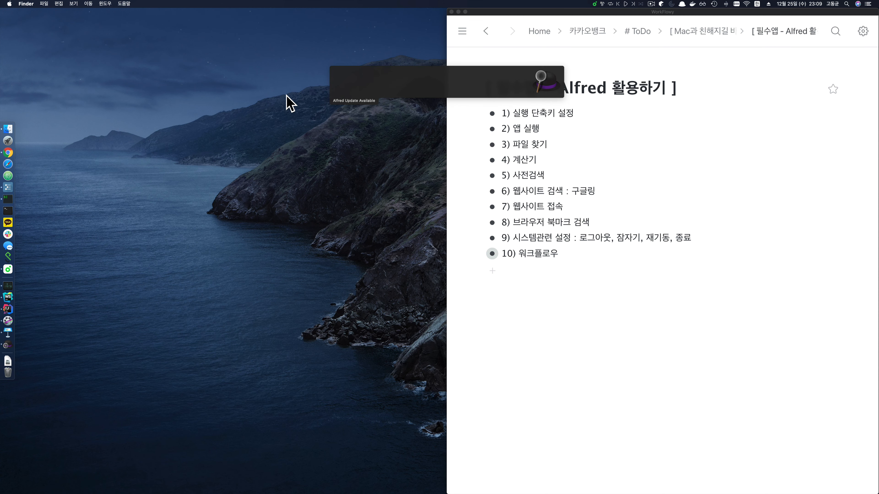
text(알프레드)
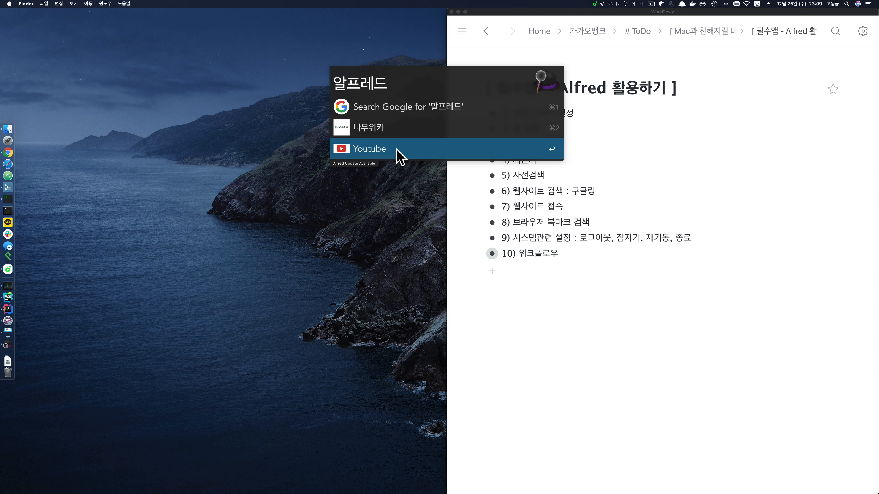
key(Up)
key(Up)
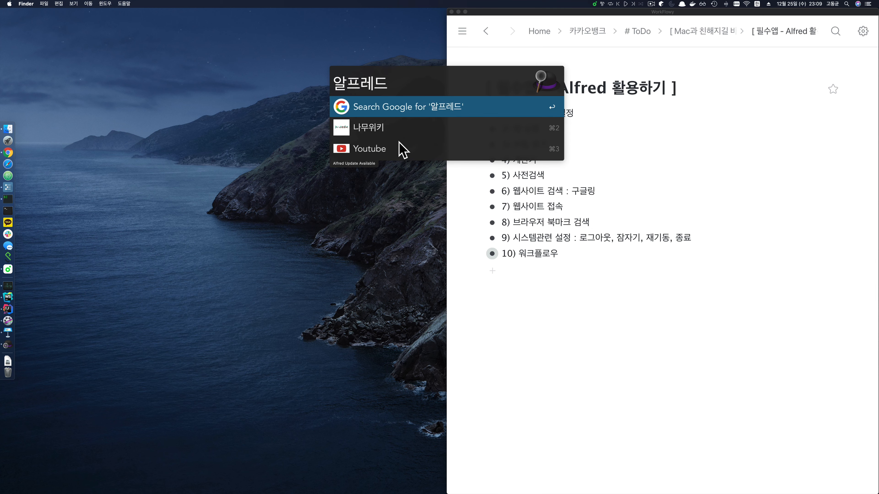
key(Return)
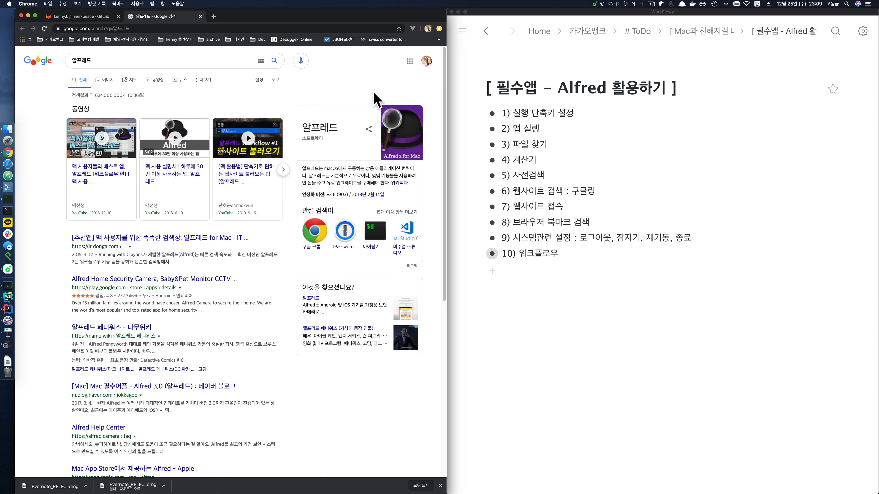
- Highlight the outline item text 웹사이트 검색 : 구글링 in WorkFlowy and close the browser tabs in Chrome
click(512, 147)
drag(513, 190, 608, 189)
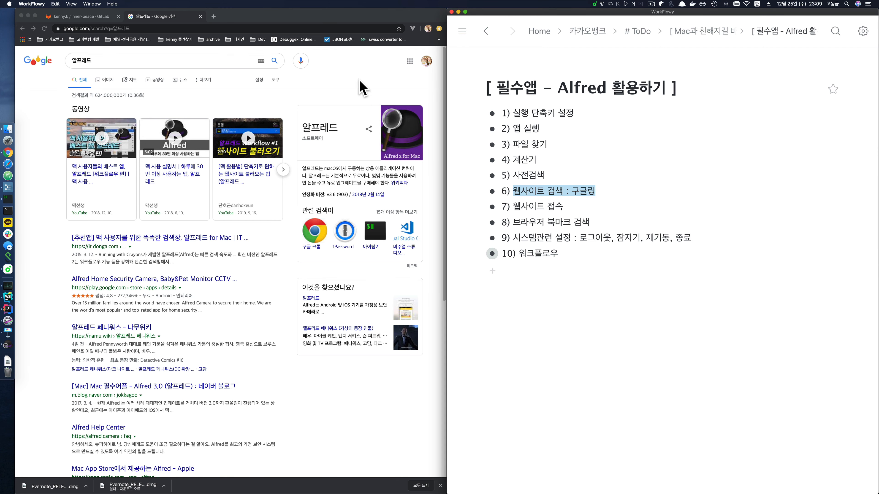
click(347, 74)
key(super+w)
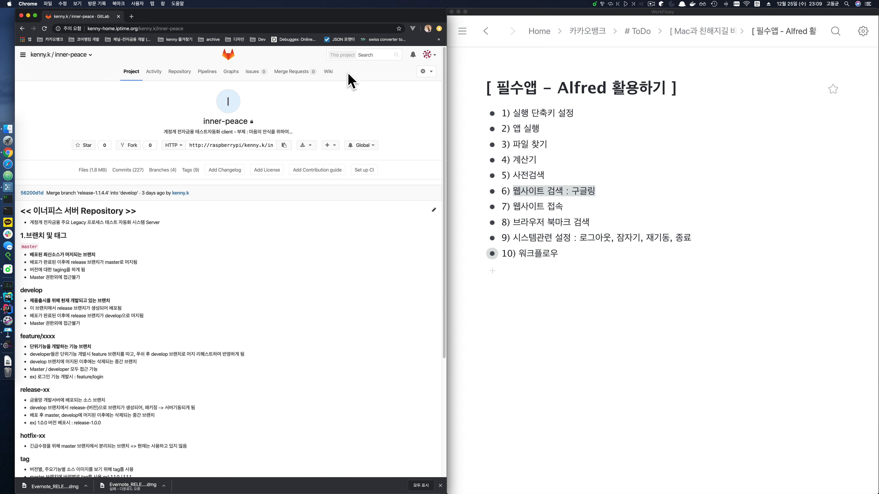
key(super+w)
- Look up 알프레드 in Alfred to view its fallback web searches, and dismiss the search bar
key(alt+space)
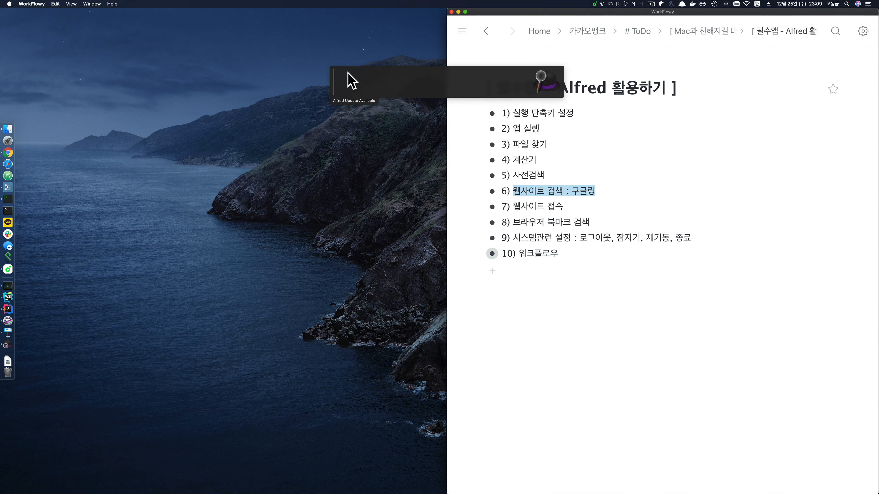
text(알프레드)
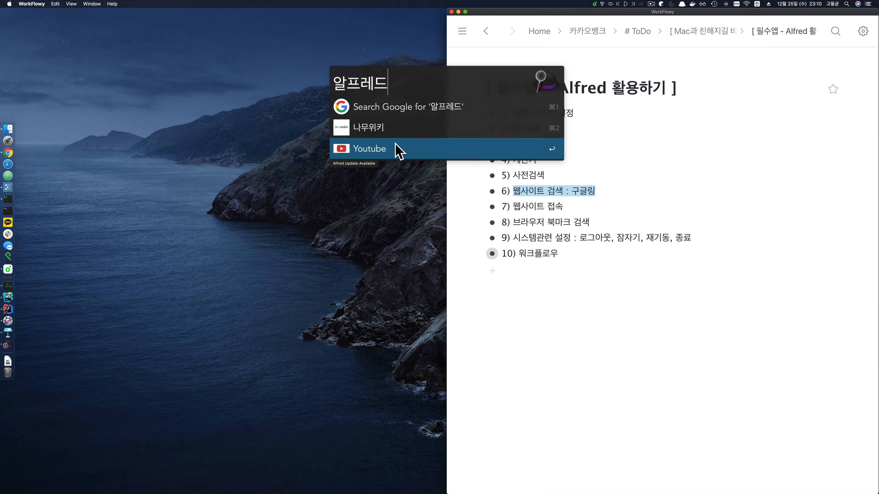
click(291, 146)
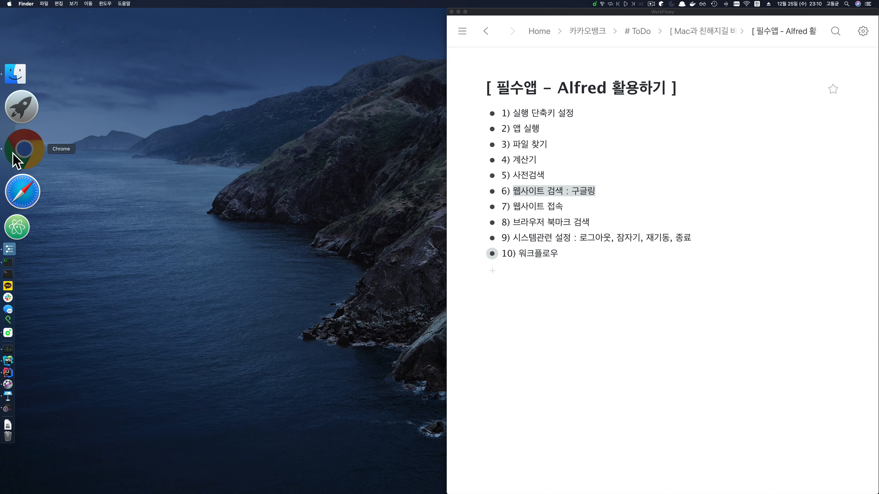
- Switch to Chrome and load daum.net in a new tab
click(16, 160)
click(131, 16)
text(ㅇ)
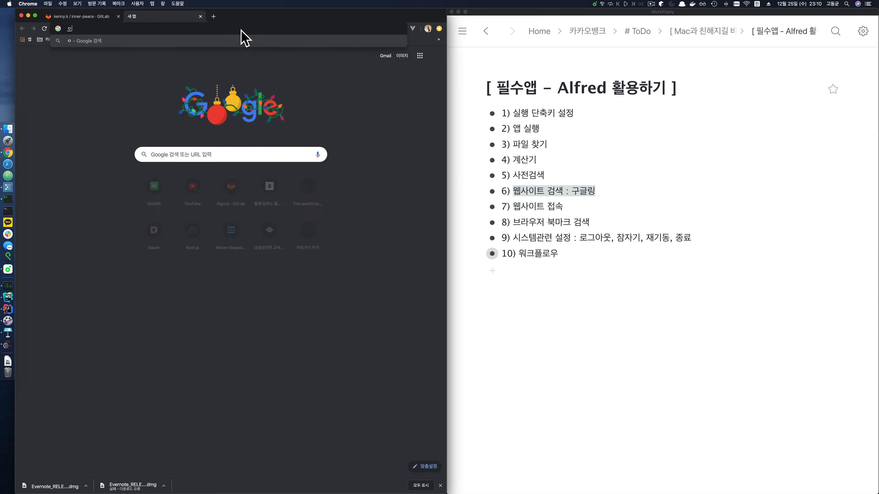
key(BackSpace)
key(ctrl+space)
text(daum.ne)
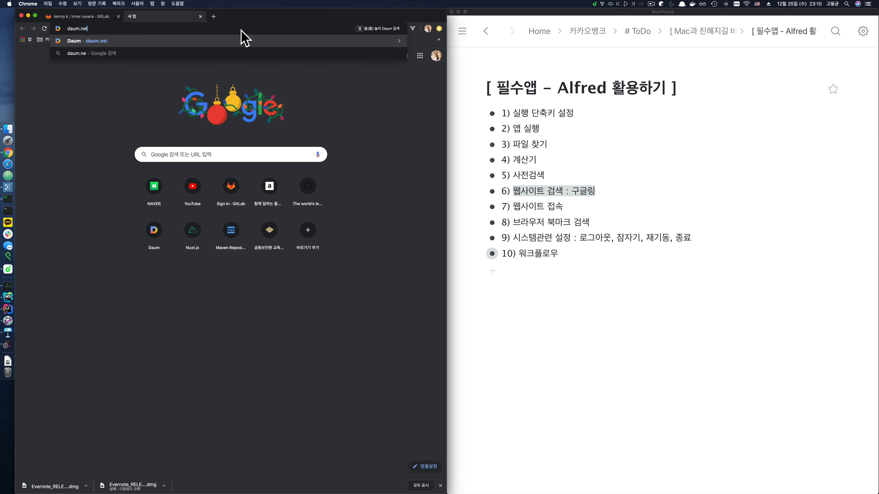
key(Return)
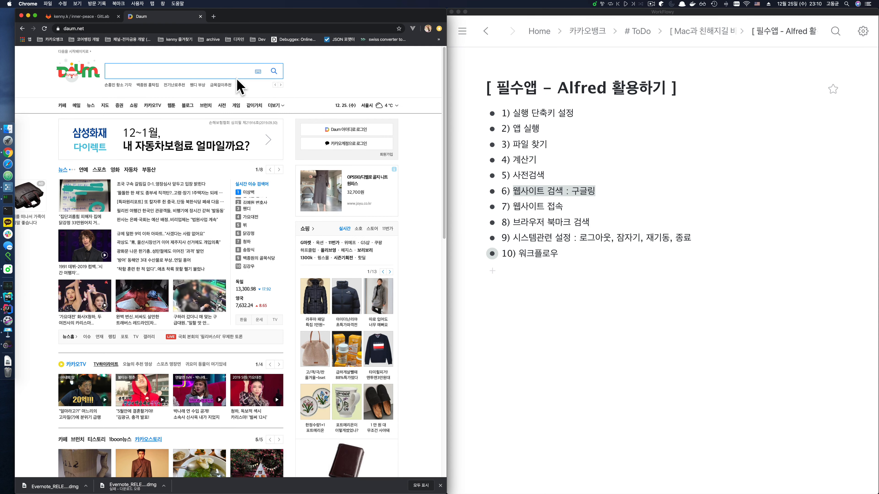
- Search Daum for 알프레드
key(ctrl+space)
text(알프)
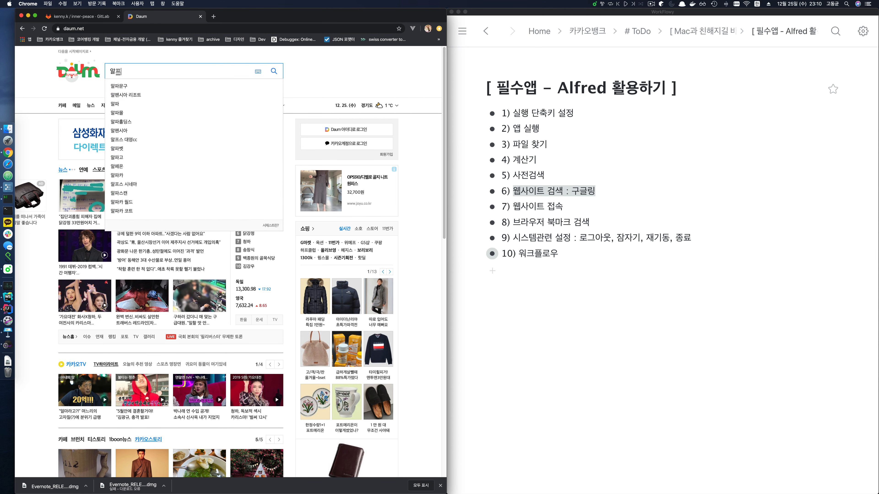
text(레드)
key(Return)
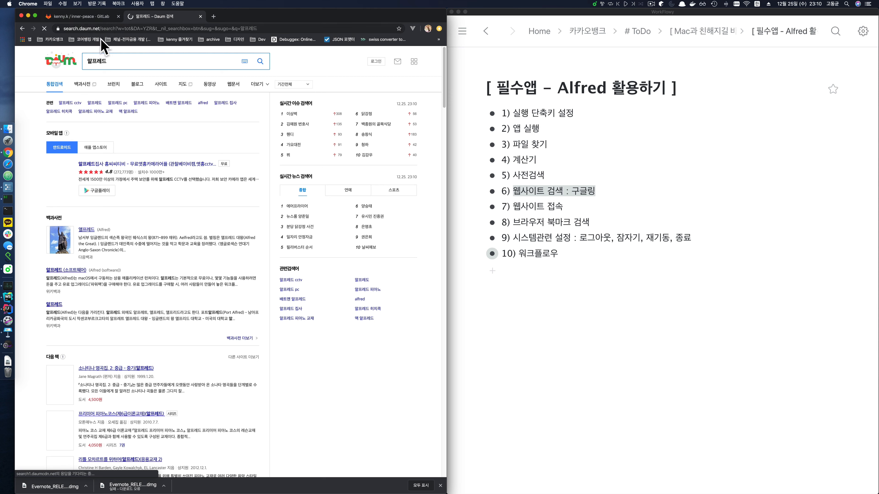
- Copy the full URL of the Daum search results page and put the browser window away
click(269, 27)
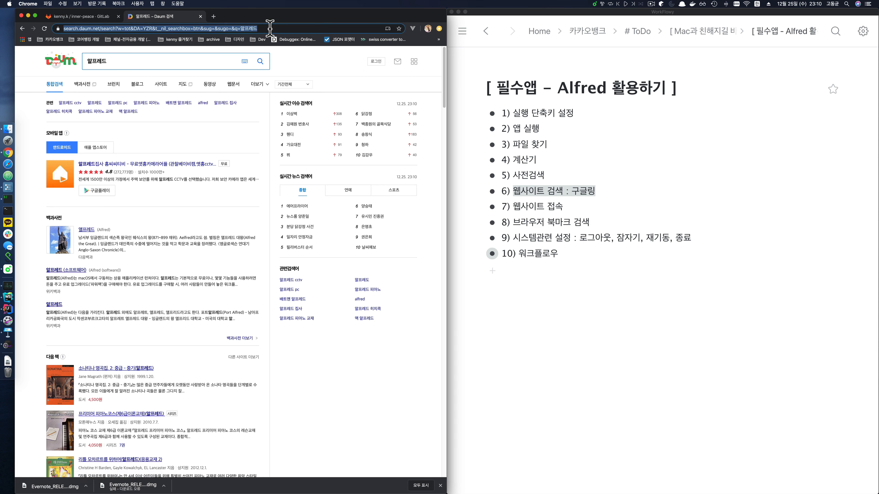
click(235, 30)
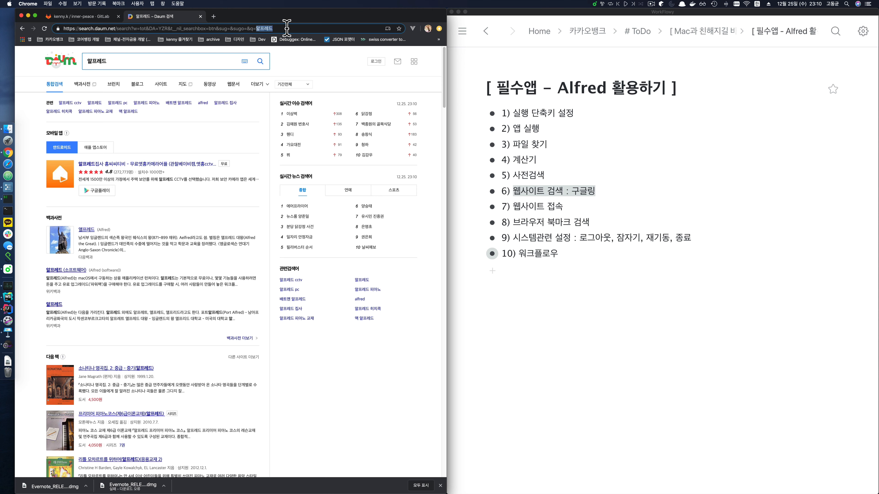
click(277, 28)
drag(277, 28, 49, 26)
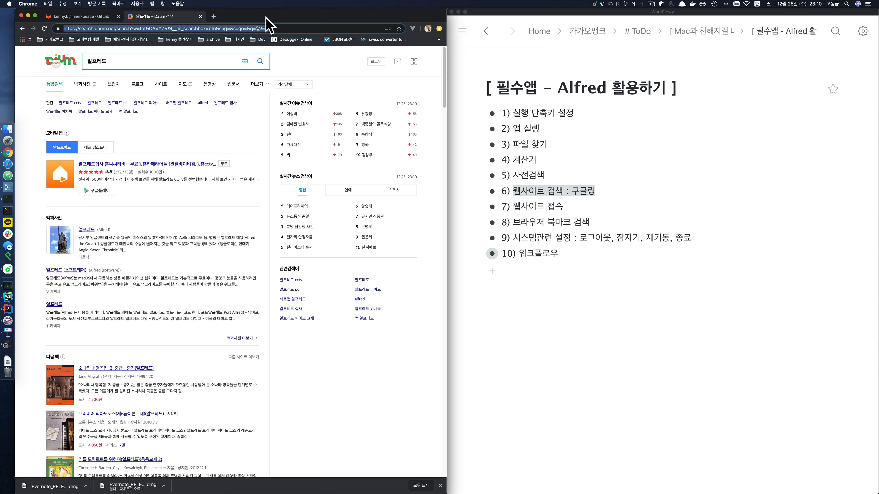
key(super+h)
key(super+comma)
key(super+w)
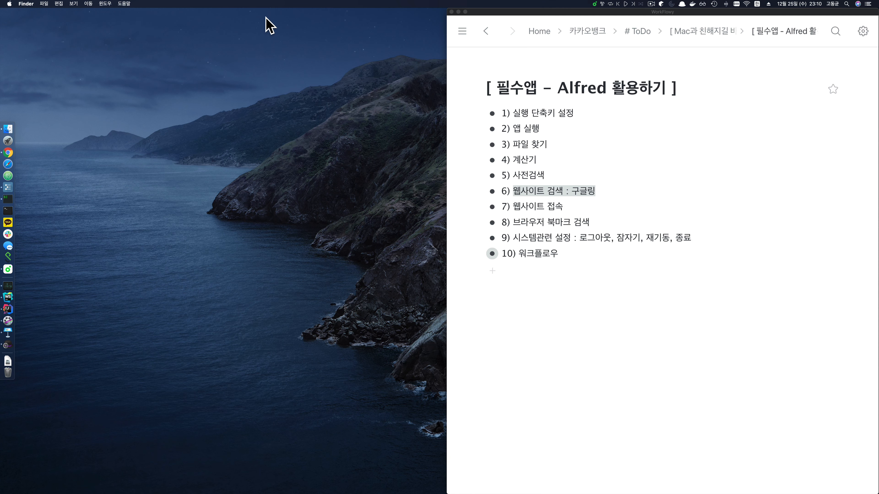
- Open Alfred's preferences and start a new custom search in the Web Search feature
key(alt+space)
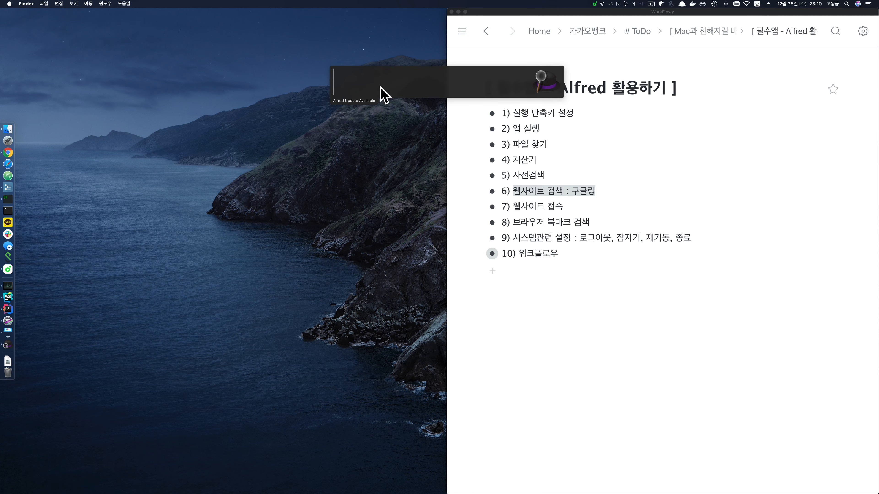
key(super+comma)
drag(222, 104, 223, 95)
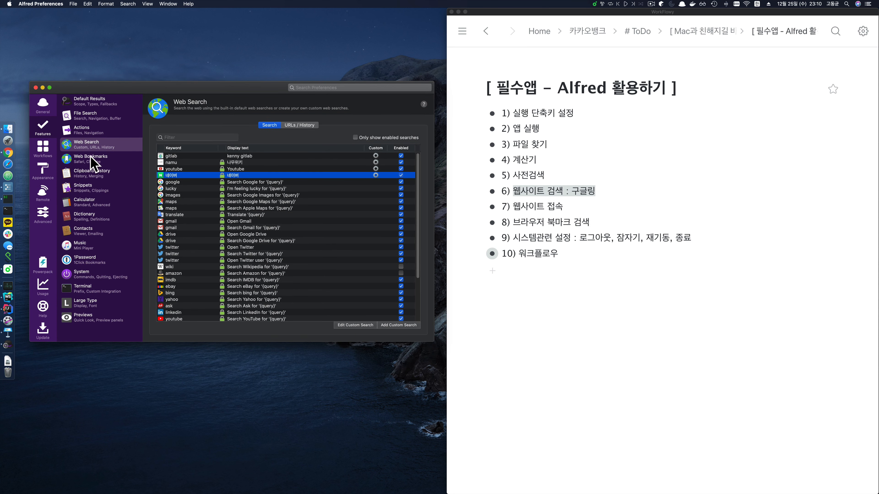
click(93, 146)
click(394, 326)
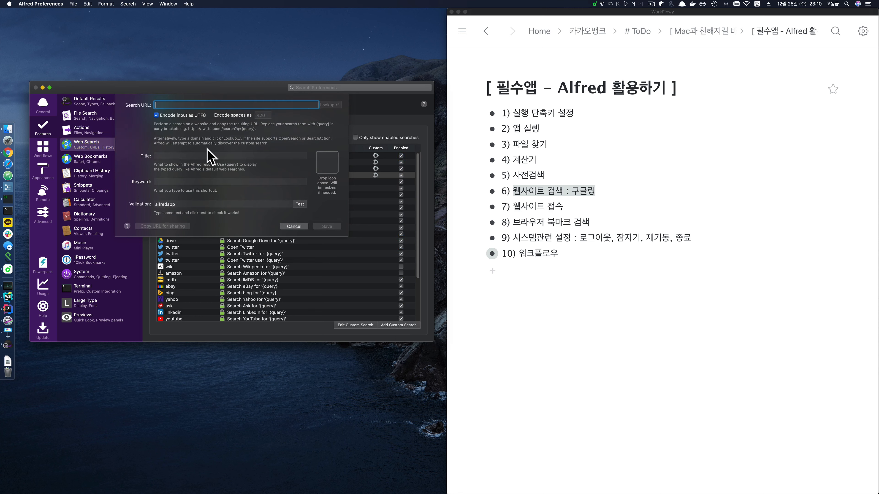
- Paste the copied Daum address as the search URL and replace its encoded search term with {query}
key(super+v)
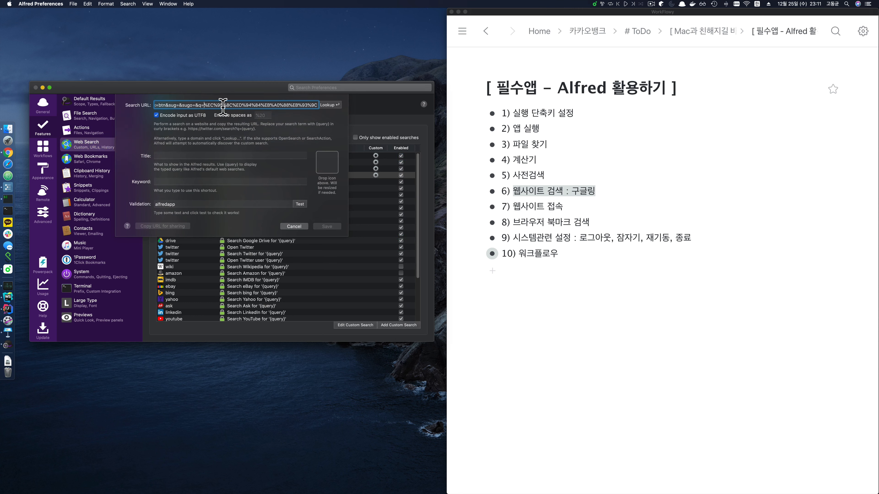
key(shift+super+Right)
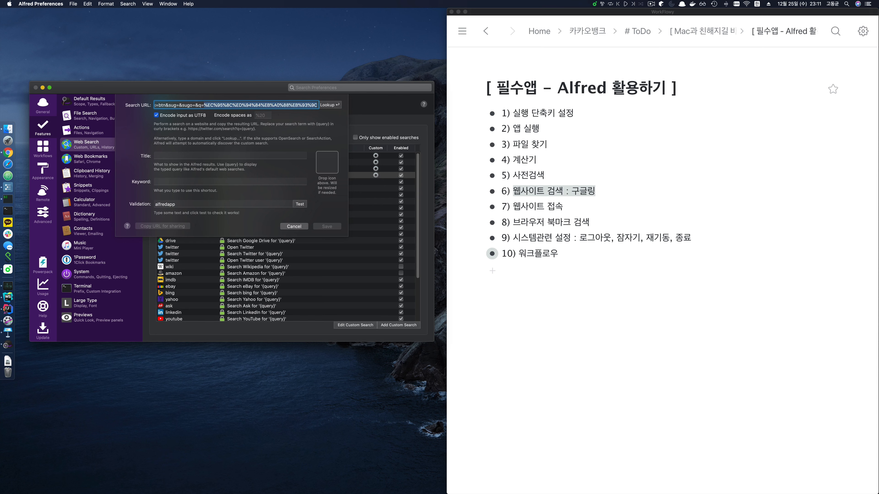
key(BackSpace)
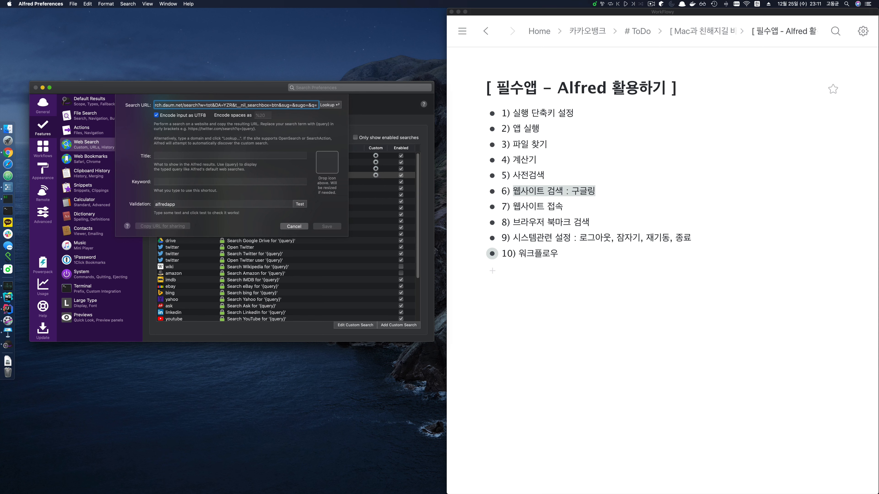
text({)
key(ctrl+space)
text(que)
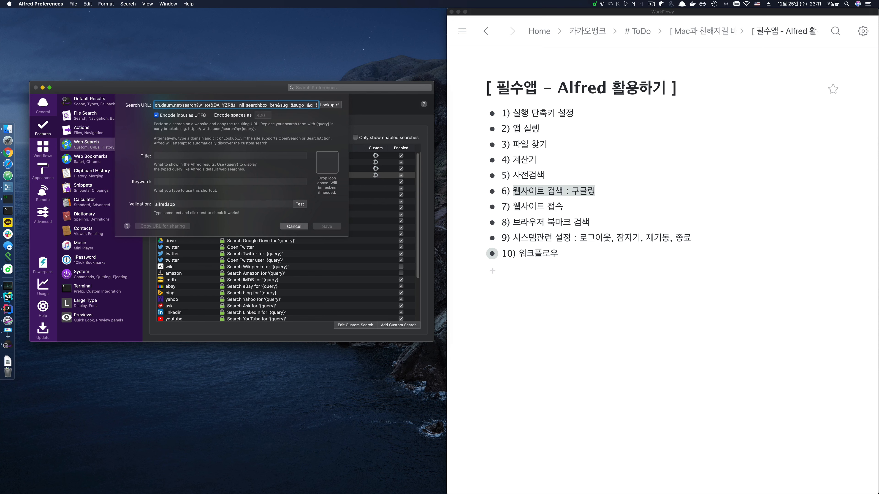
text(ry})
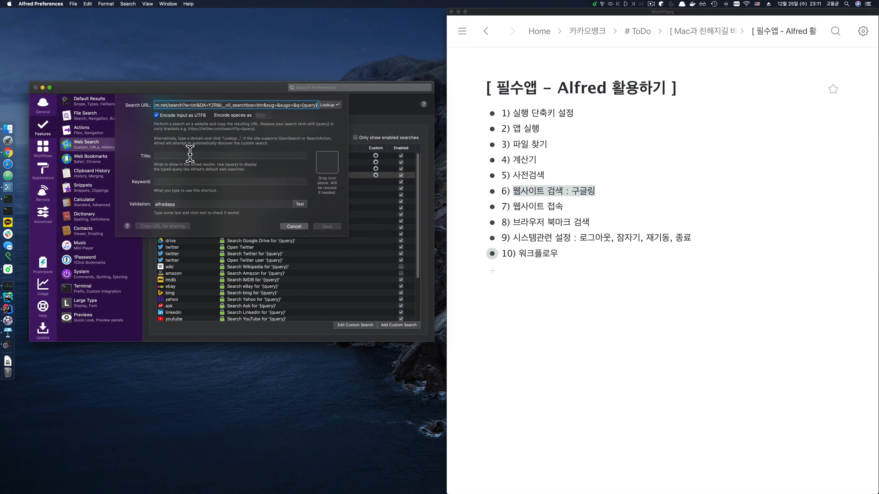
- Set both the title and the keyword of the new custom search to 다음
click(127, 200)
text(er)
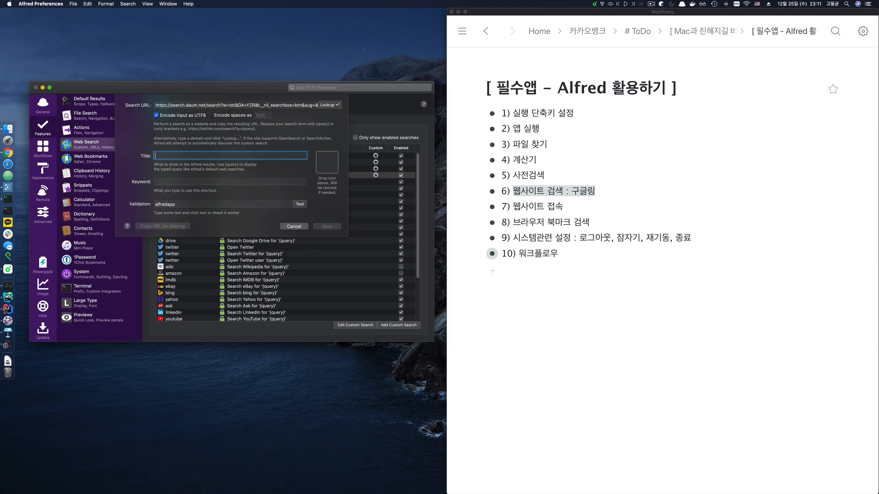
click(174, 182)
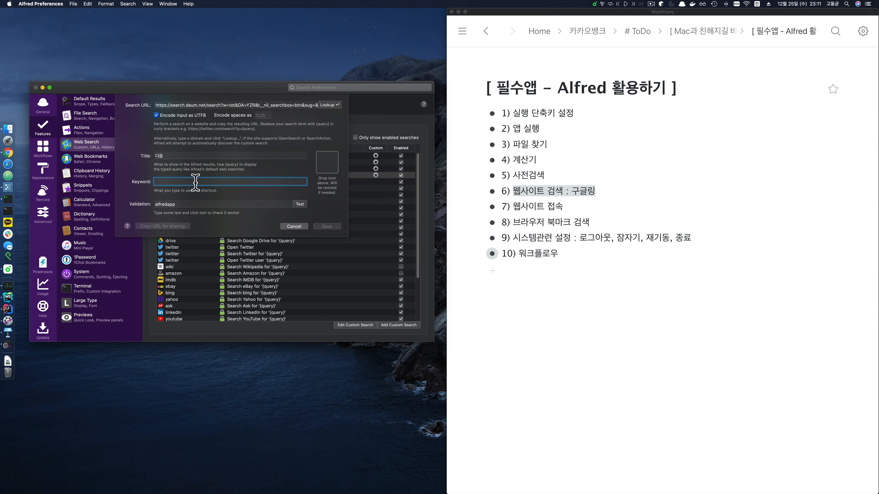
text(ㄷ)
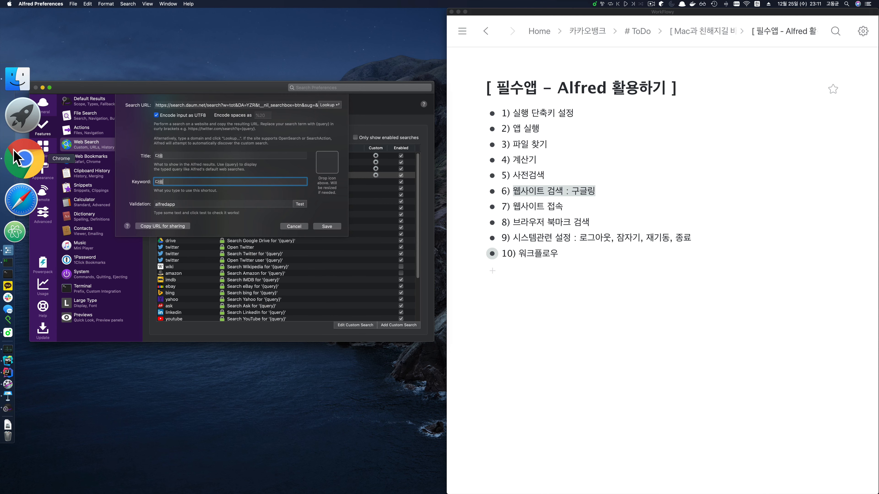
- Switch to Chrome, move its window clear of the custom search form, and search Google for 다음 이미지 in a new tab
click(16, 158)
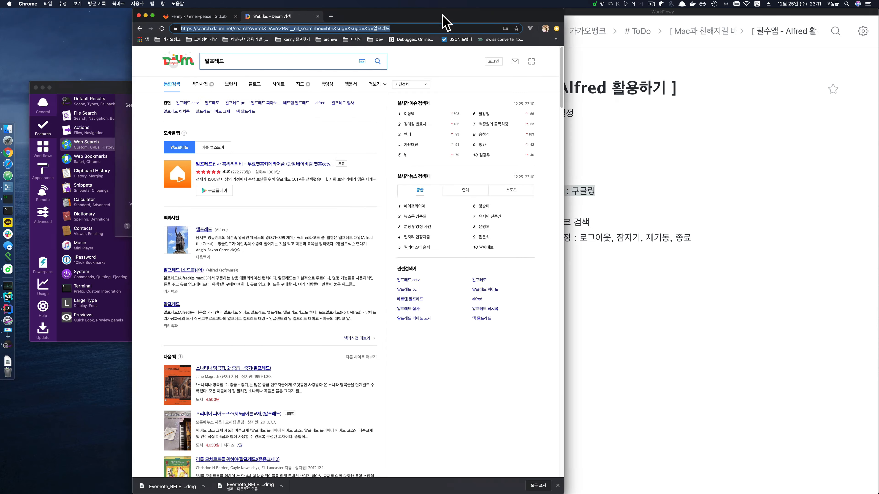
drag(446, 22, 689, 21)
click(574, 17)
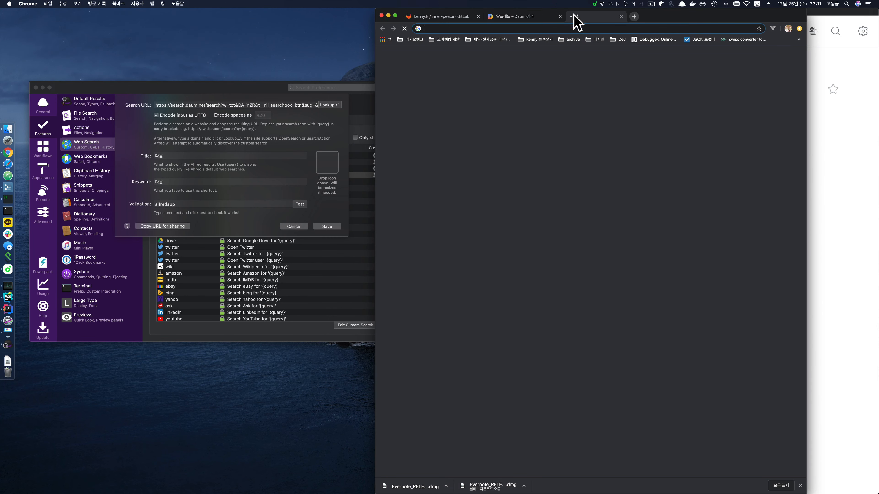
text(다음 이미지)
key(Return)
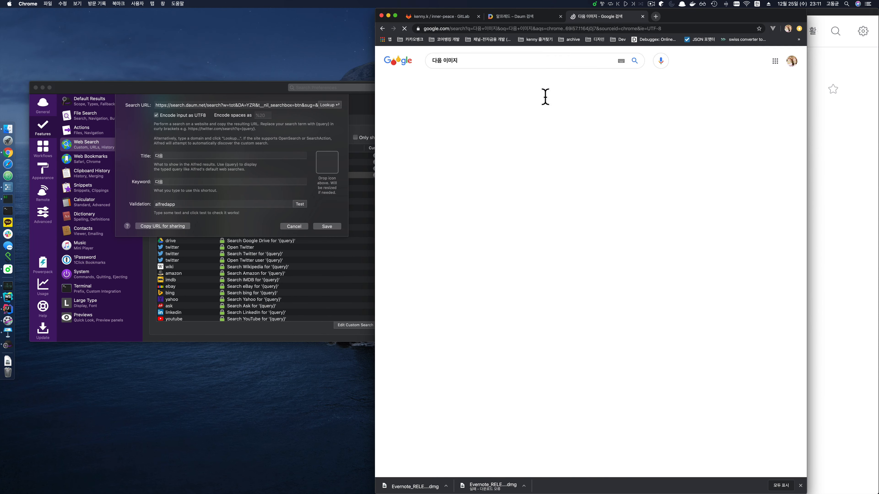
- Open the image results, use the square Daum D logo as the custom search's icon, and save the search
drag(526, 181, 327, 163)
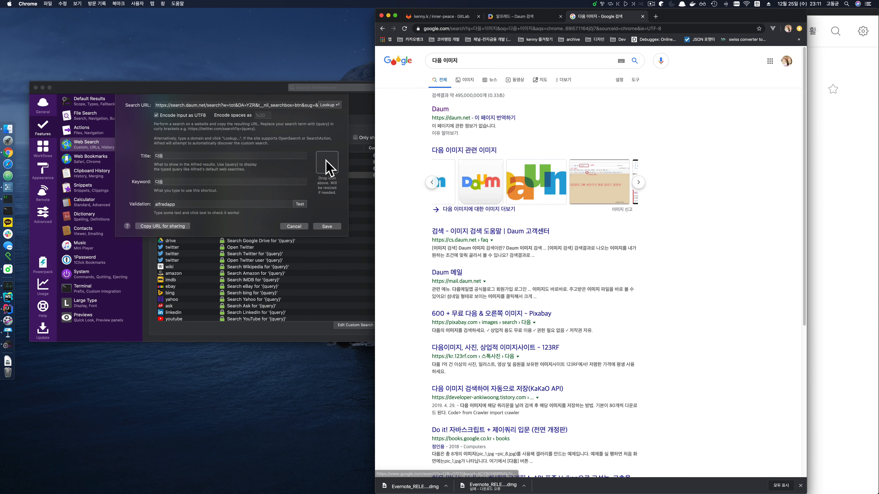
drag(483, 187, 454, 141)
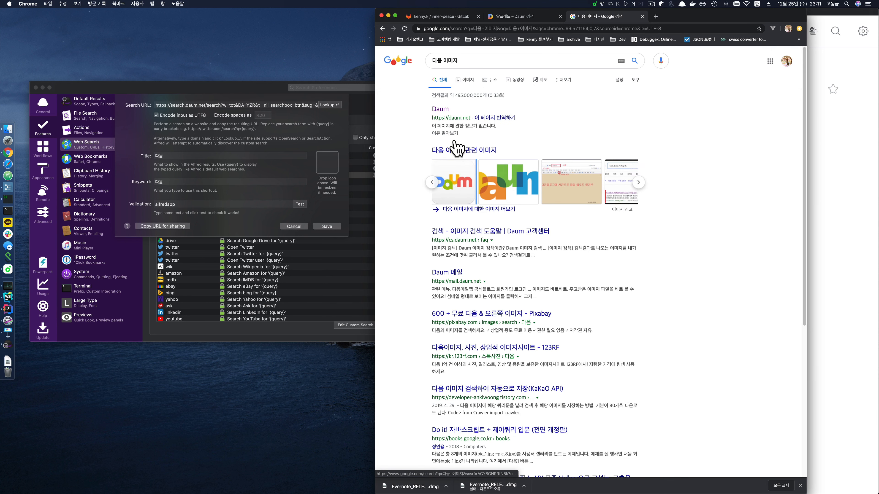
click(471, 151)
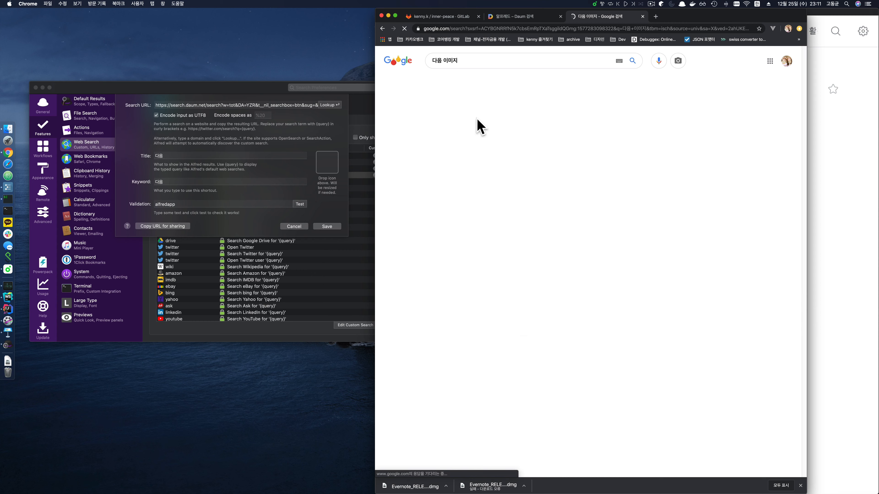
drag(710, 165, 327, 164)
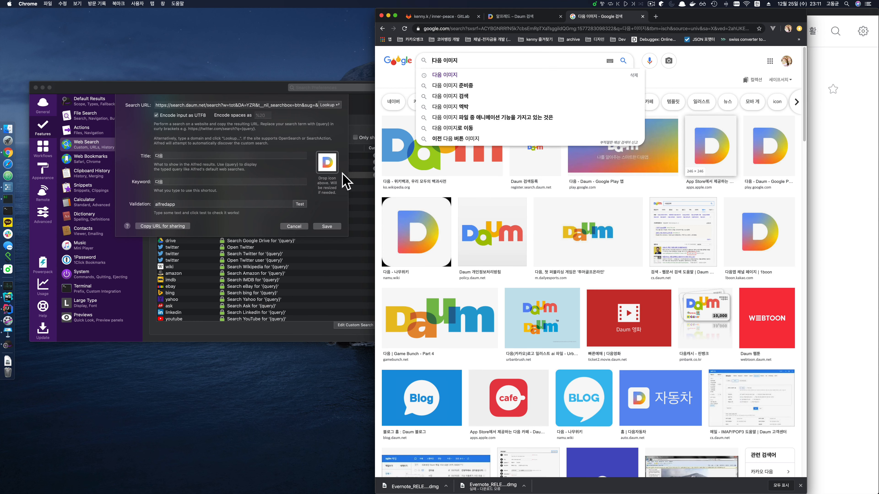
click(327, 226)
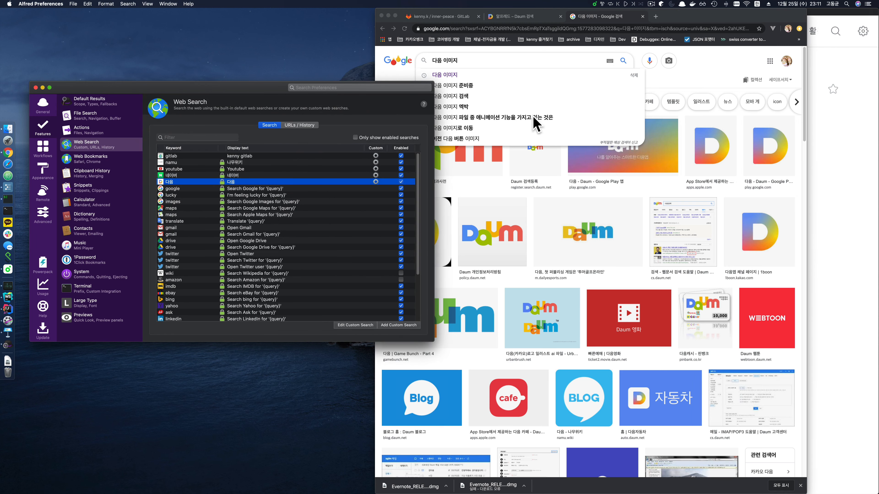
- Close the Google image results and the Daum results page in Chrome, and hide the browser
click(404, 66)
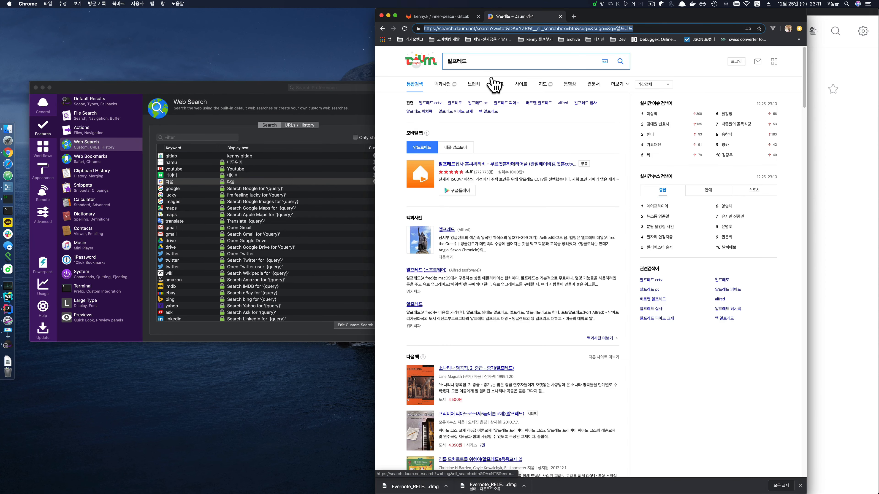
key(alt+super+Left)
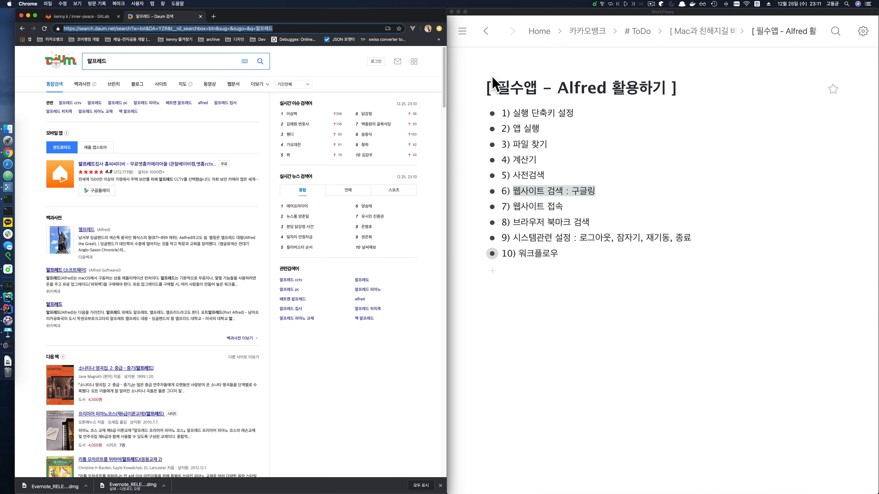
click(257, 110)
key(super+w)
key(super+h)
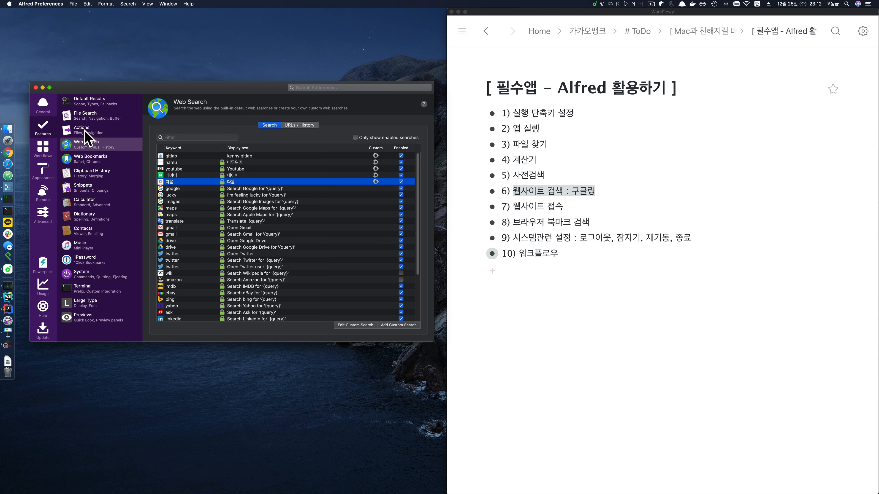
- Add the 다음 custom search to the fallback results in Alfred's Default Results settings and save the list
click(96, 103)
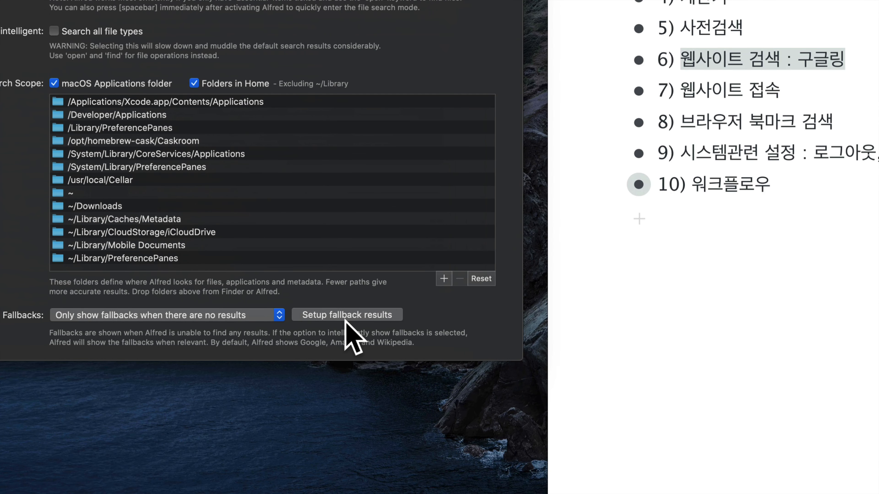
click(347, 315)
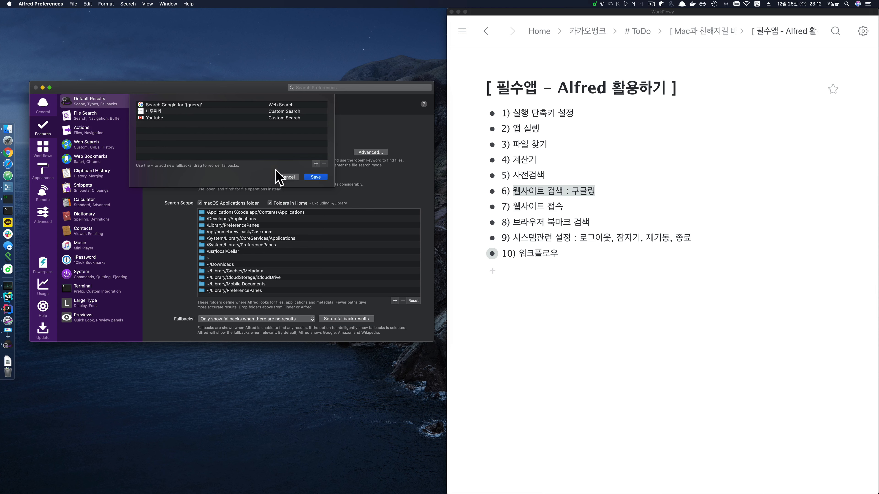
click(315, 164)
mouse_move(319, 172)
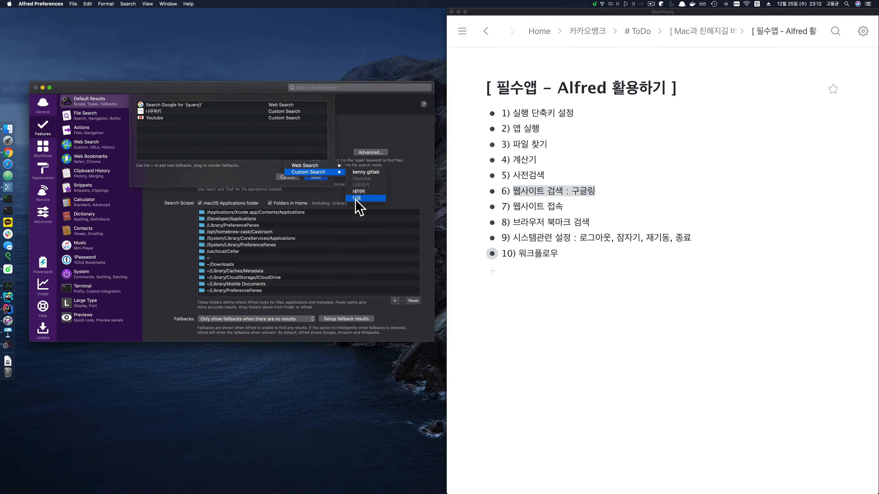
click(363, 195)
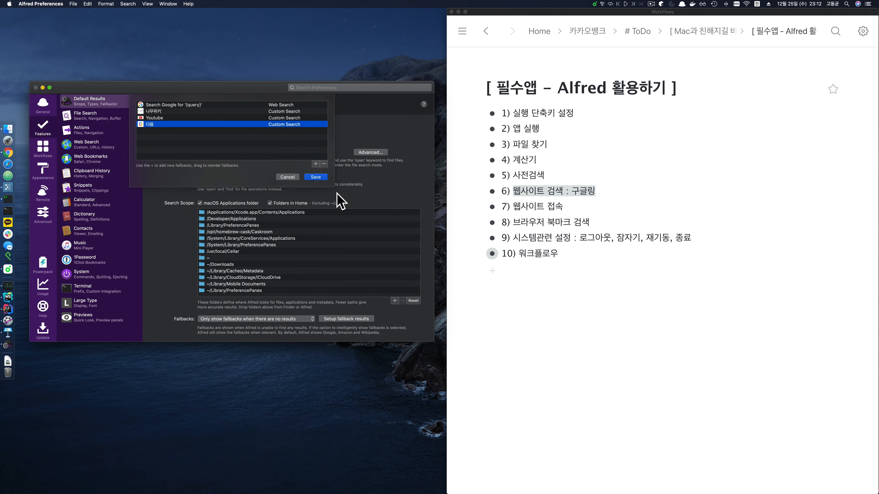
click(314, 178)
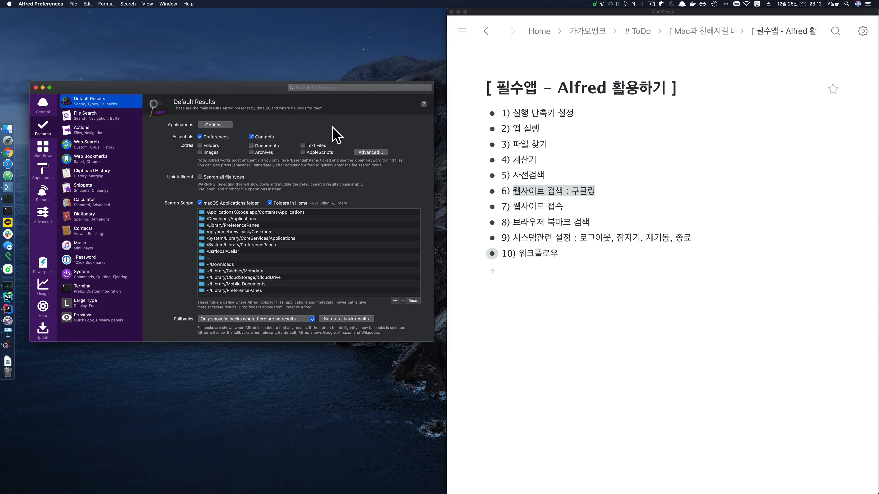
- Search for 알프레드 from Alfred using the 다음 fallback, then close the results page and hide the browser
key(alt+space)
text(ㅇ)
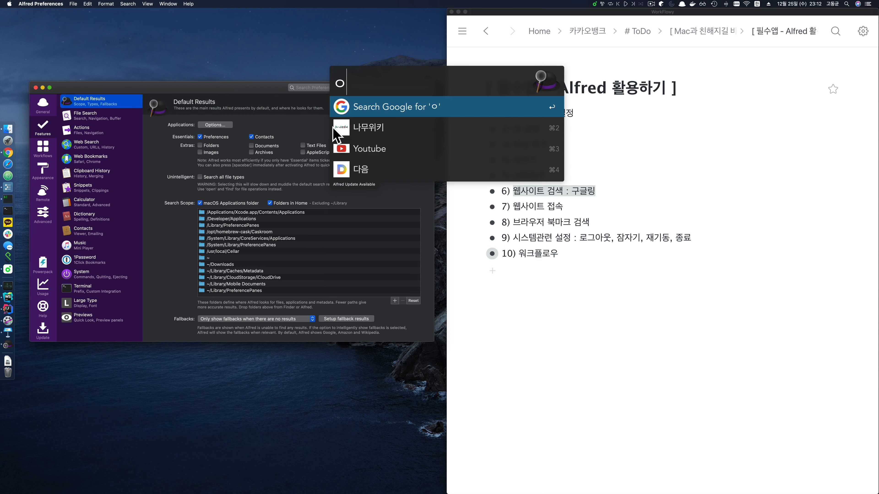
key(BackSpace)
text(알프레드)
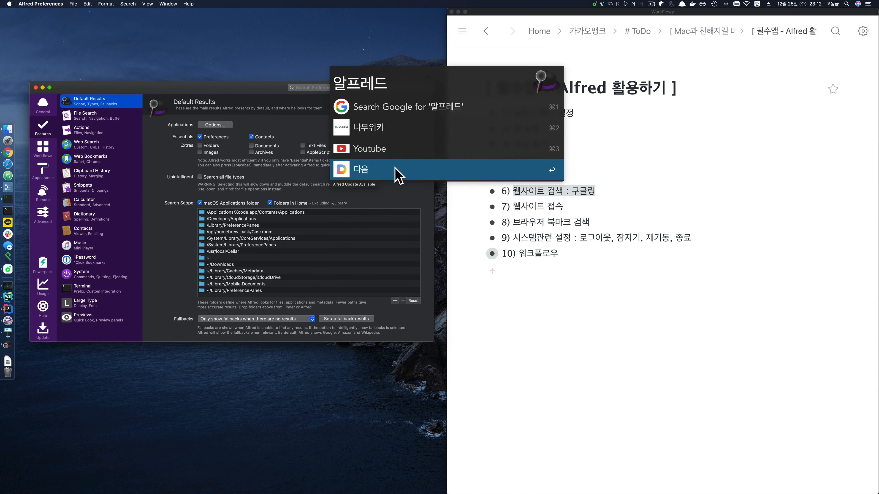
key(Down)
key(Down)
key(Down)
key(Return)
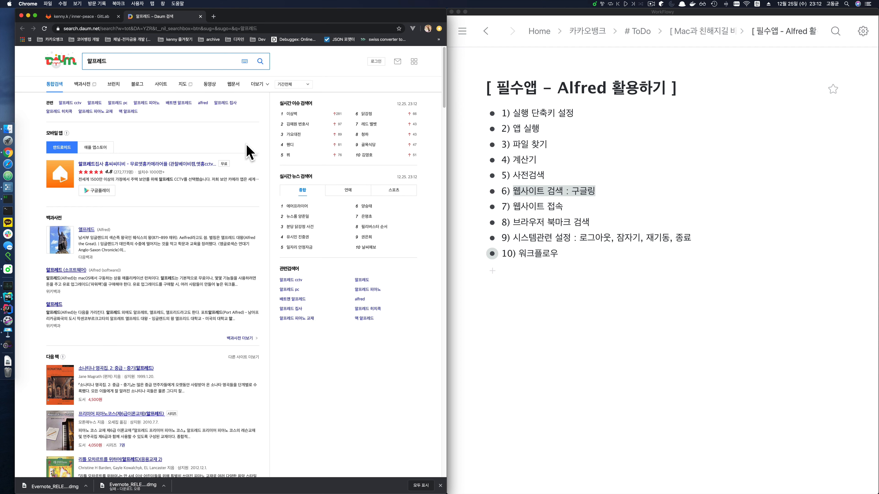
key(super+w)
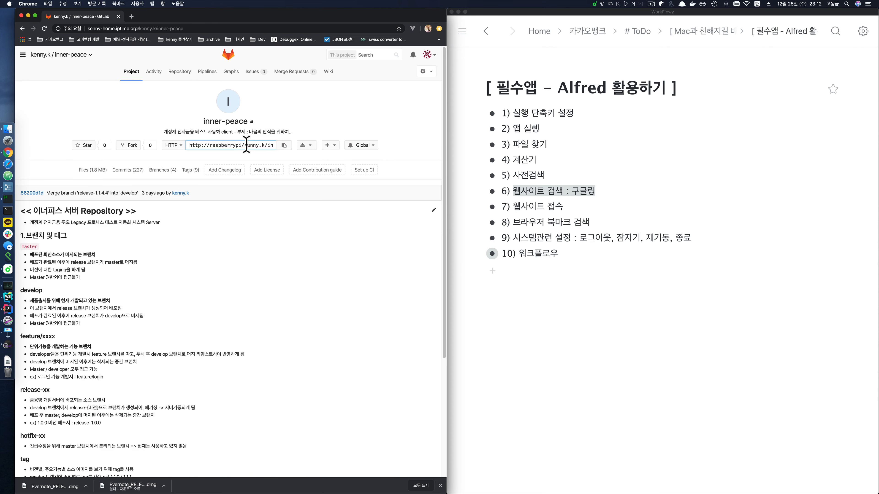
key(super+h)
- Switch to WorkFlowy and highlight 검색 in item 6 and 접속 in item 7 of the outline to compare the two topics
click(501, 138)
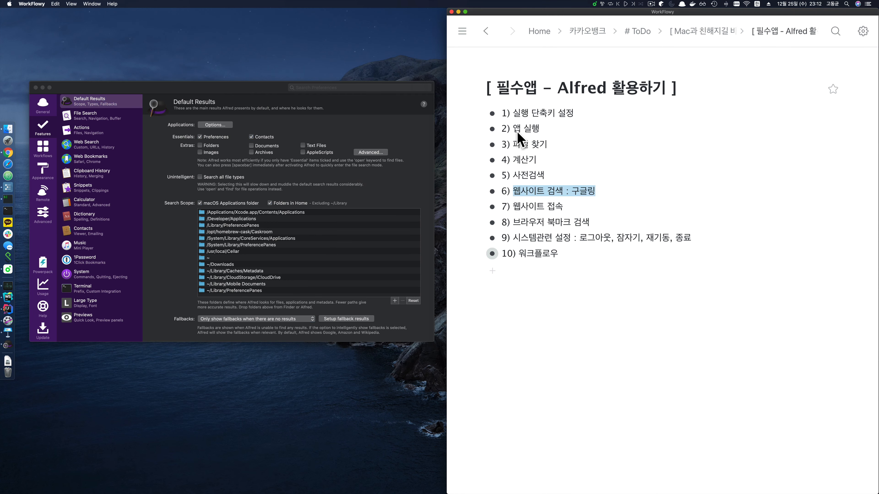
drag(512, 129, 553, 132)
drag(515, 192, 638, 192)
click(638, 193)
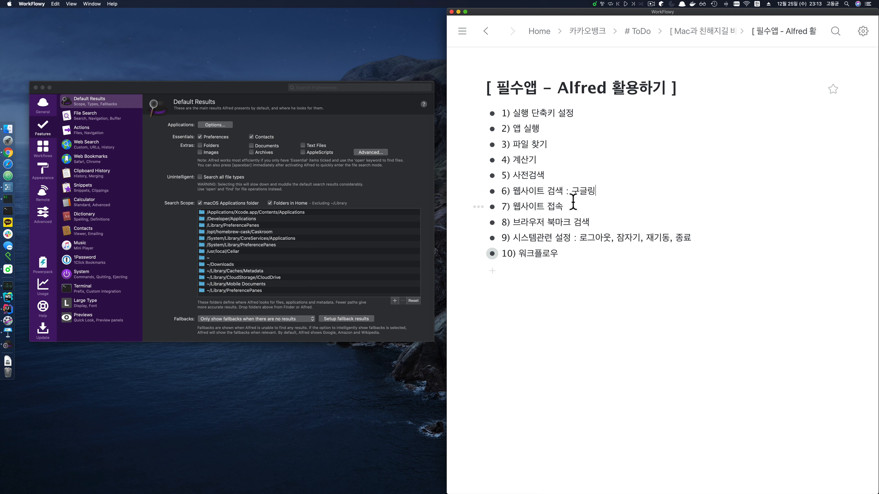
drag(514, 192, 610, 193)
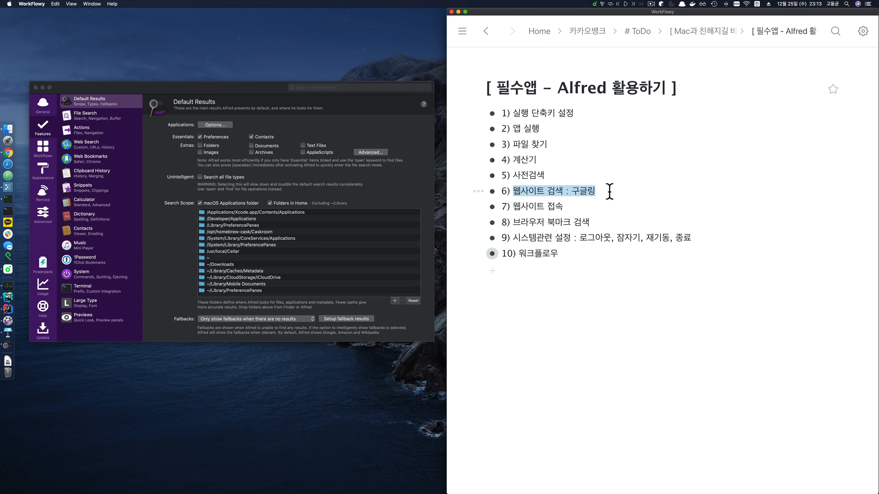
click(567, 191)
double_click(554, 190)
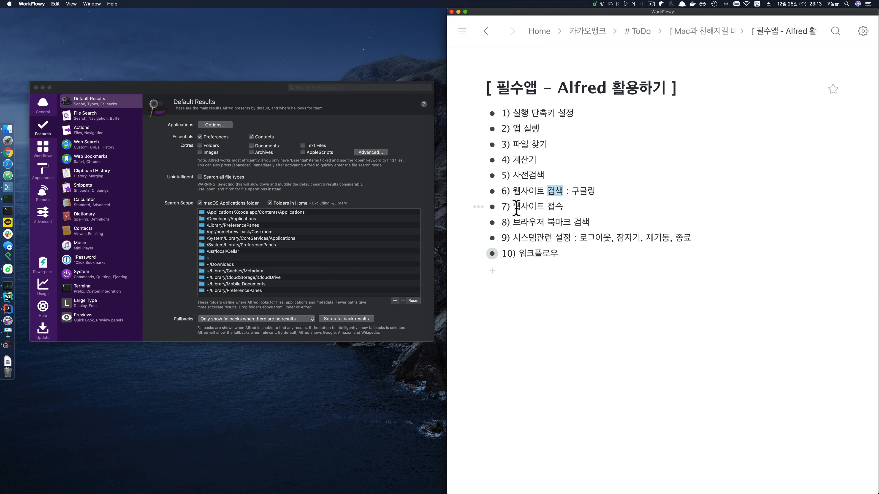
drag(513, 206, 572, 210)
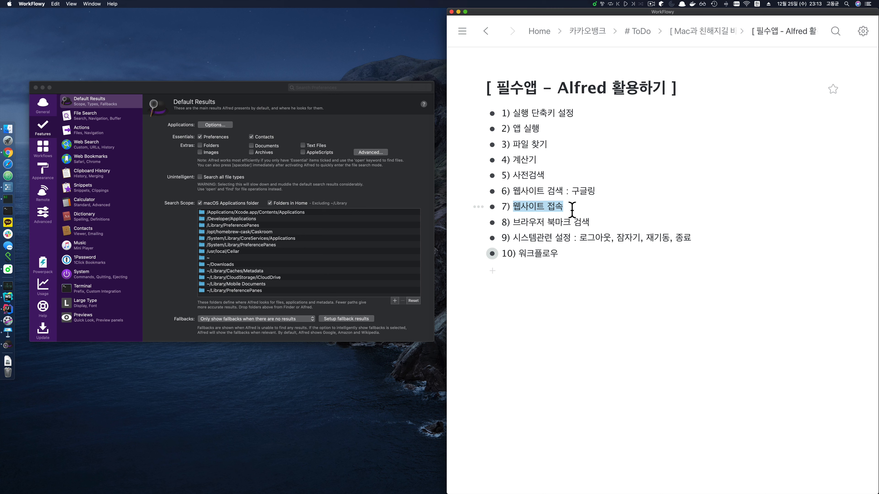
double_click(554, 191)
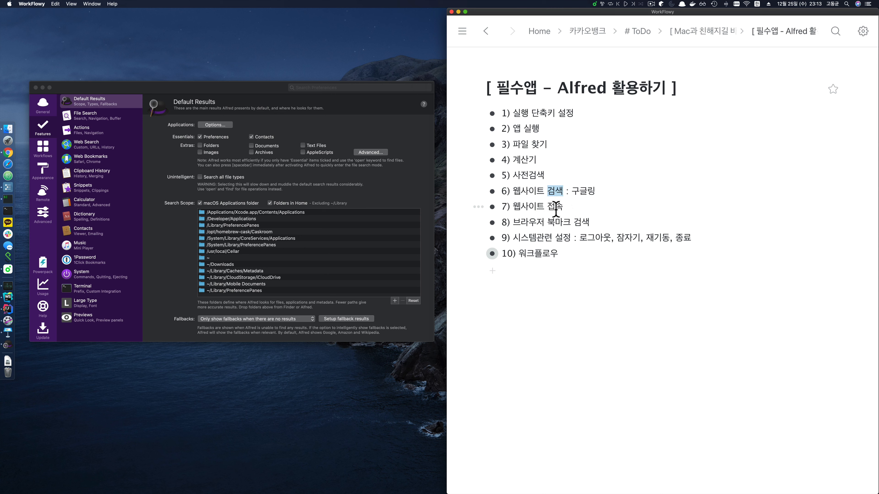
double_click(556, 207)
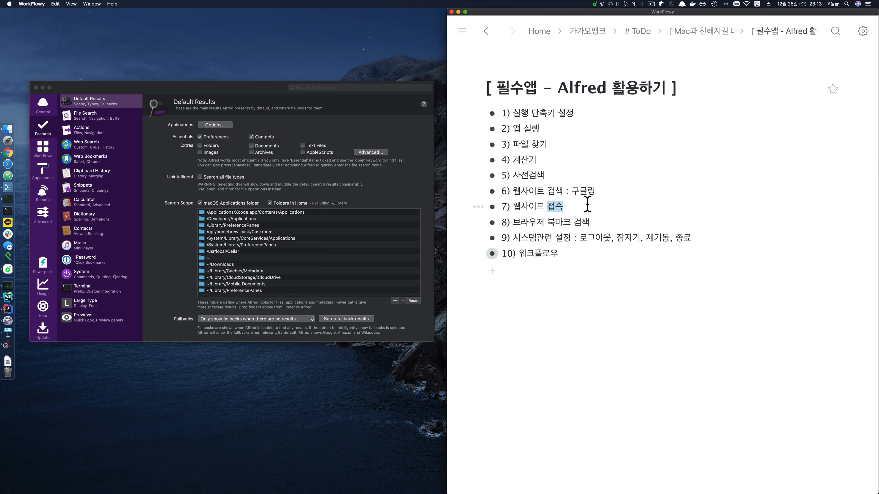
double_click(555, 191)
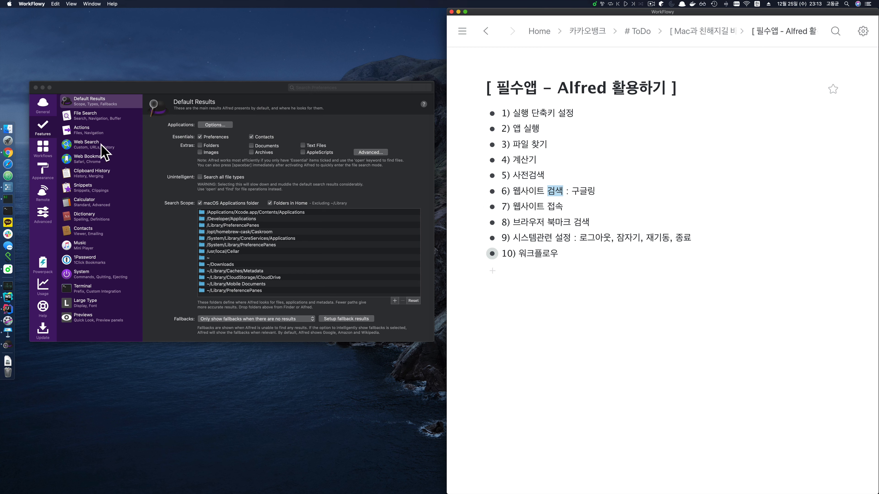
- Open Alfred's Web Search settings and start a new custom search, checking its title and keyword fields
click(189, 89)
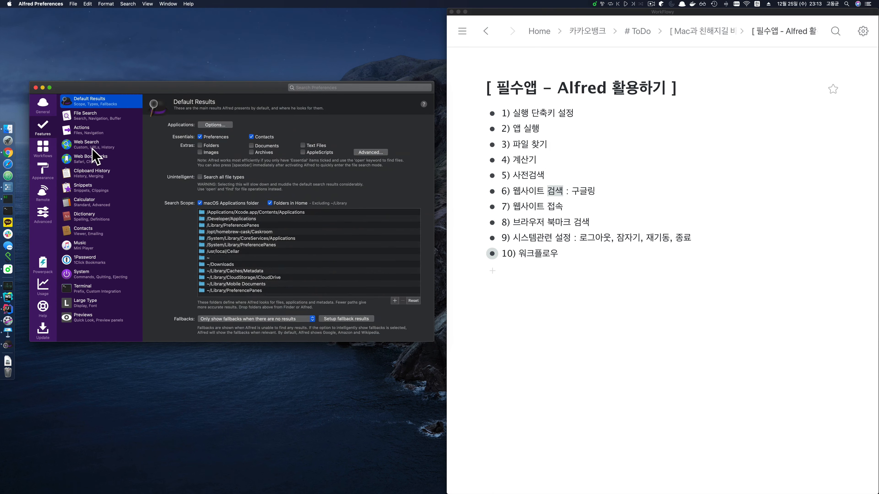
click(83, 145)
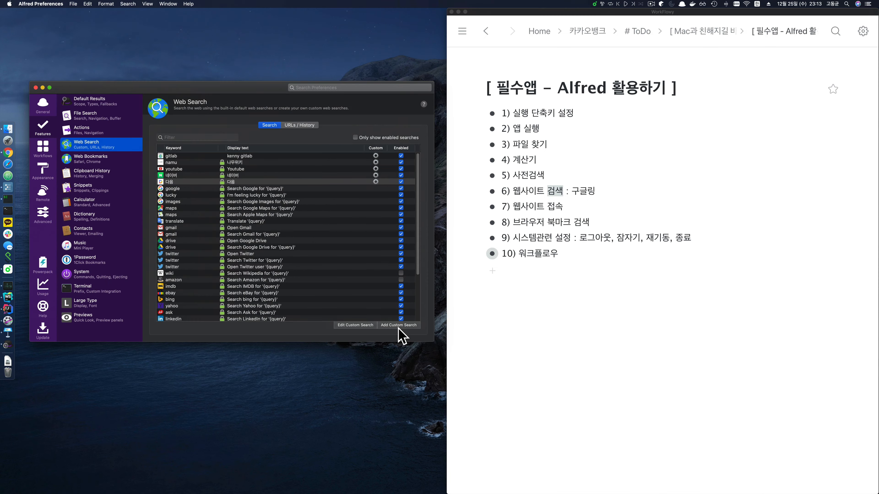
click(399, 322)
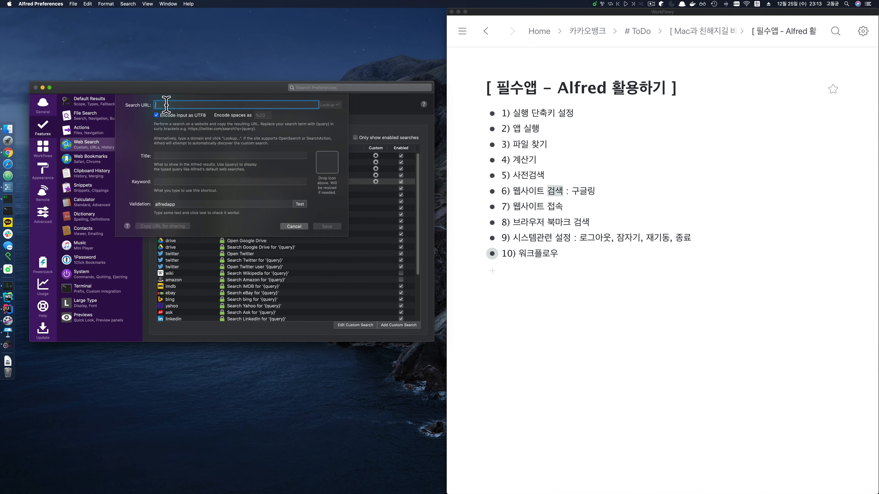
click(167, 155)
click(168, 183)
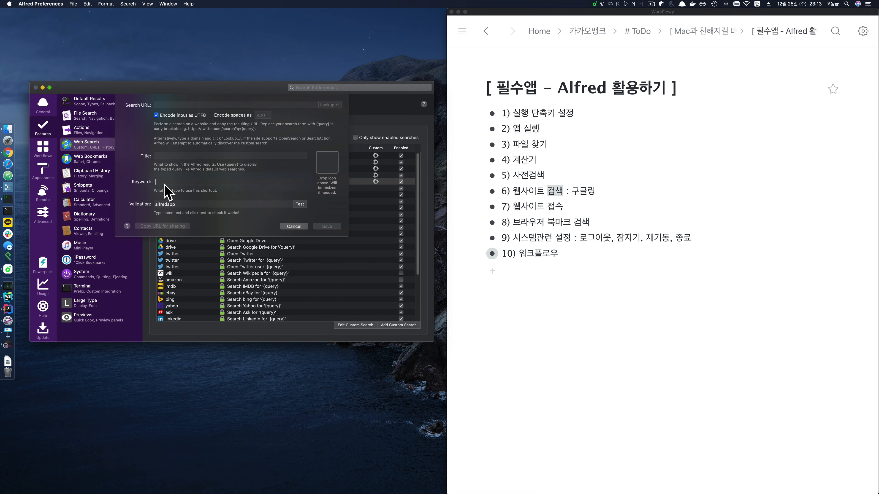
- Switch to Chrome, search Google for 카카오맵 in a new tab and open the map.kakao.com result
click(14, 157)
key(super+t)
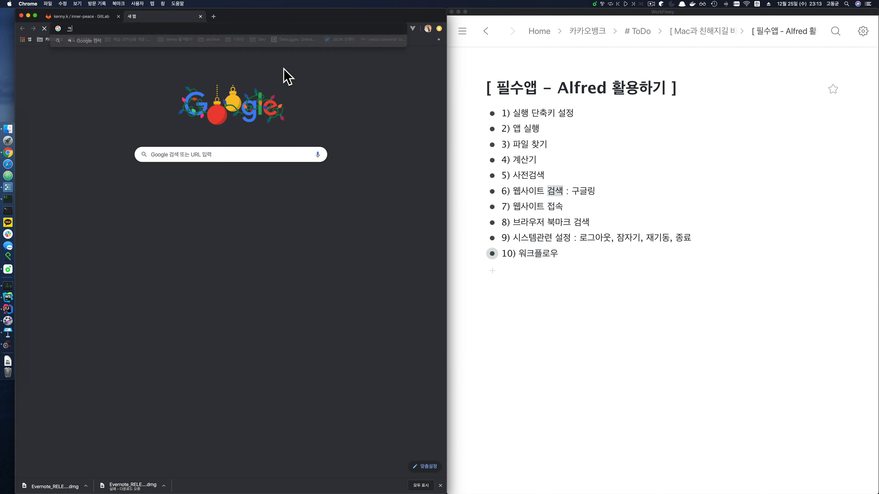
text(카카오맵)
key(Return)
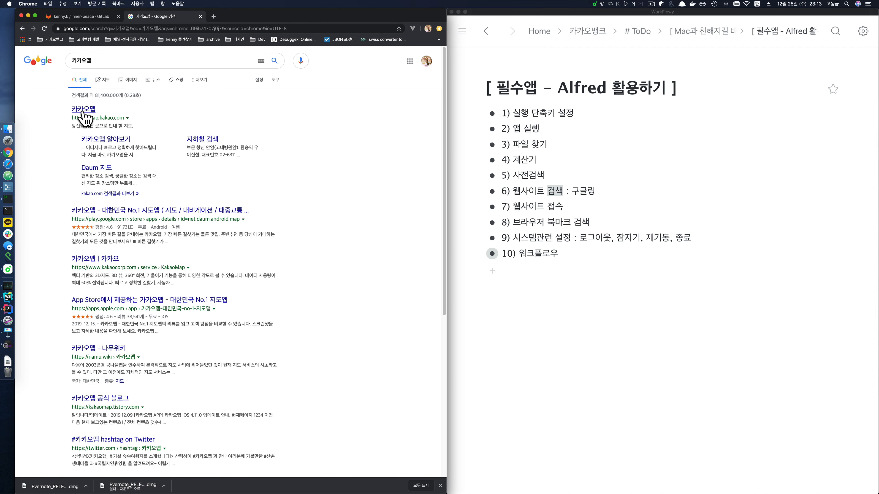
click(83, 113)
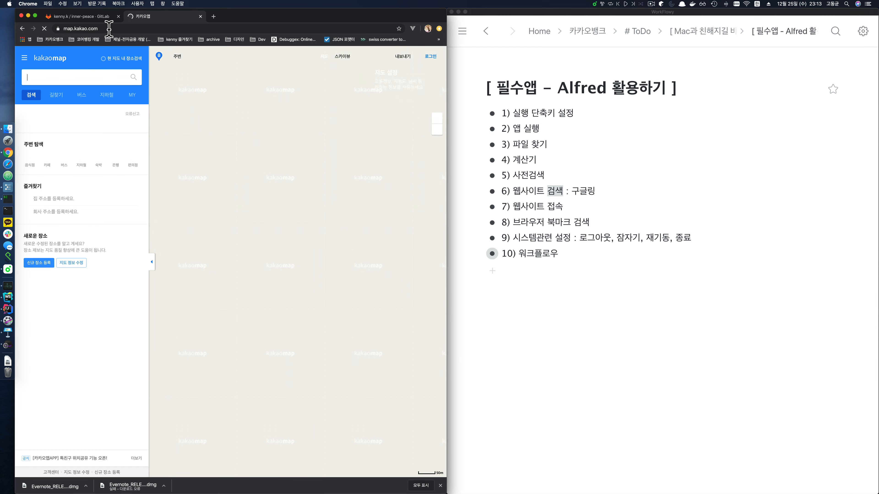
- Copy the KakaoMap page's web address, close its tab and hide the browser
click(255, 25)
key(super+c)
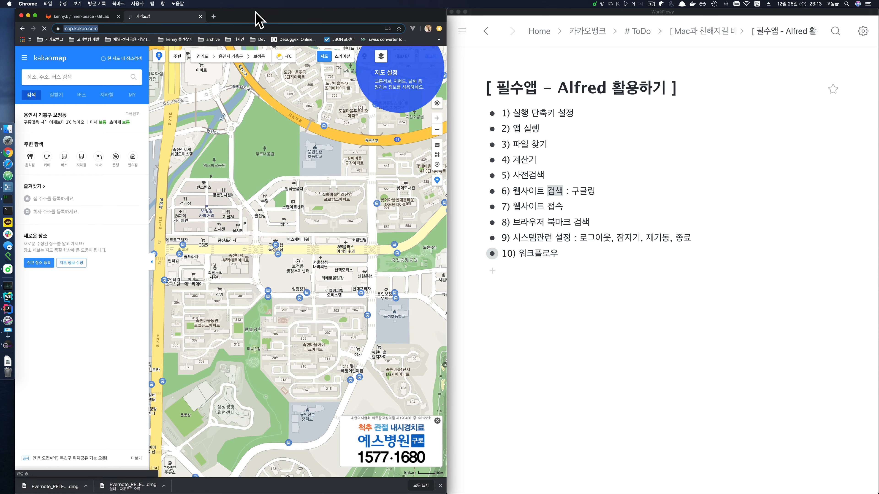
key(super+w)
key(super+h)
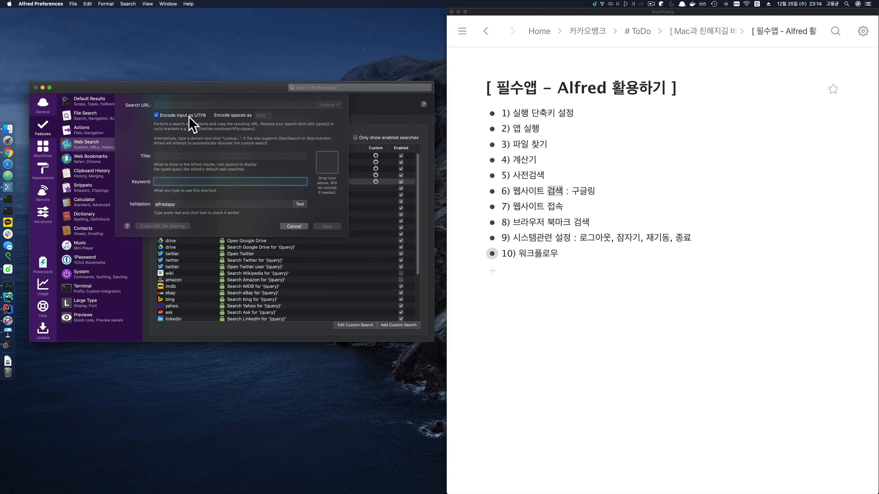
click(166, 104)
key(super+v)
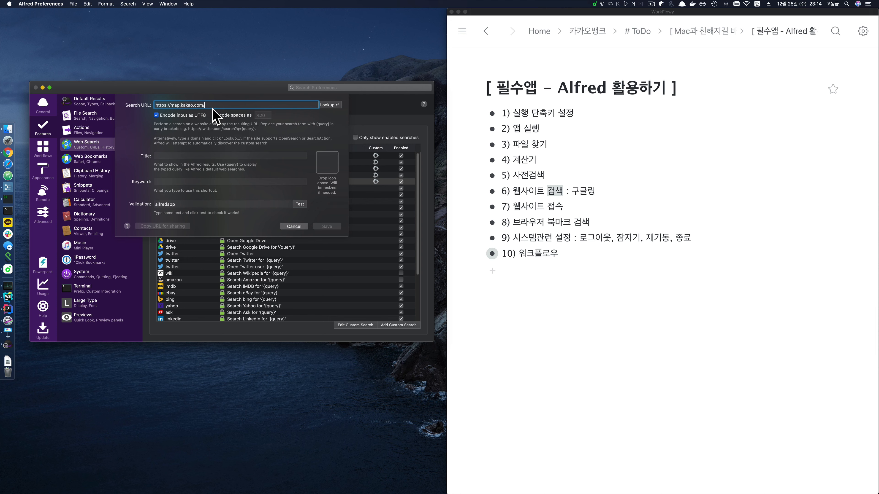
click(166, 155)
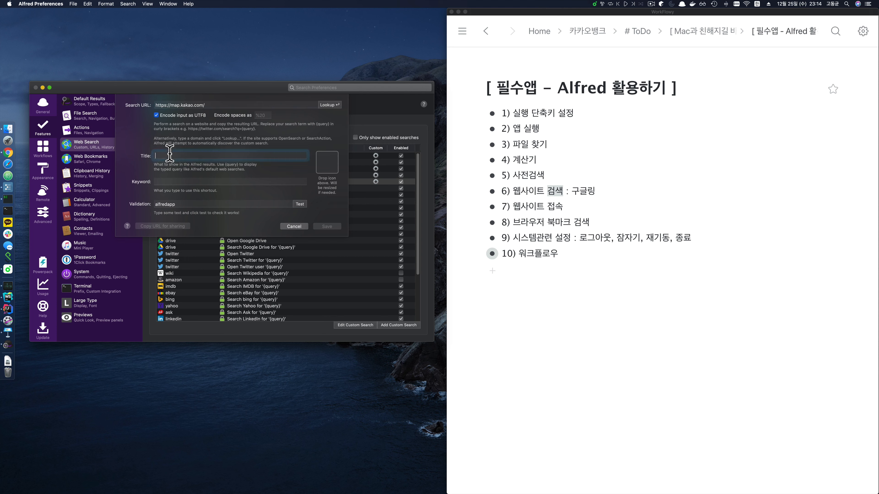
text(ㄹ)
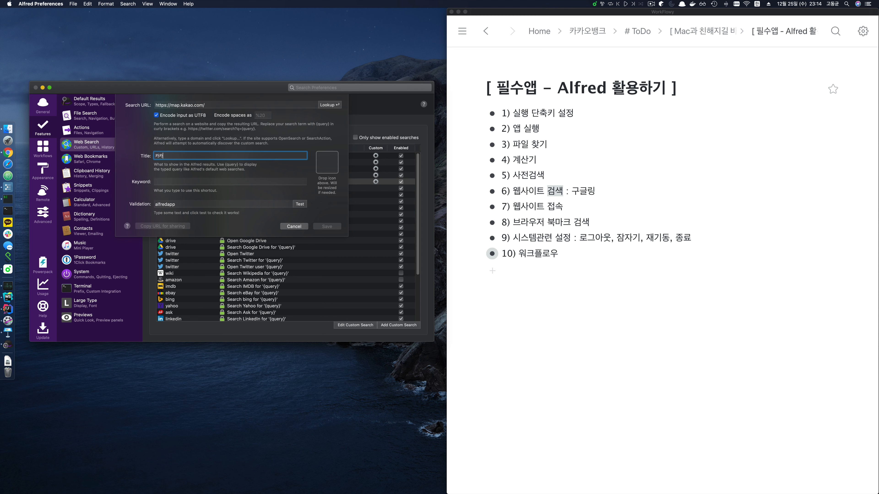
key(Tab)
text(카카오)
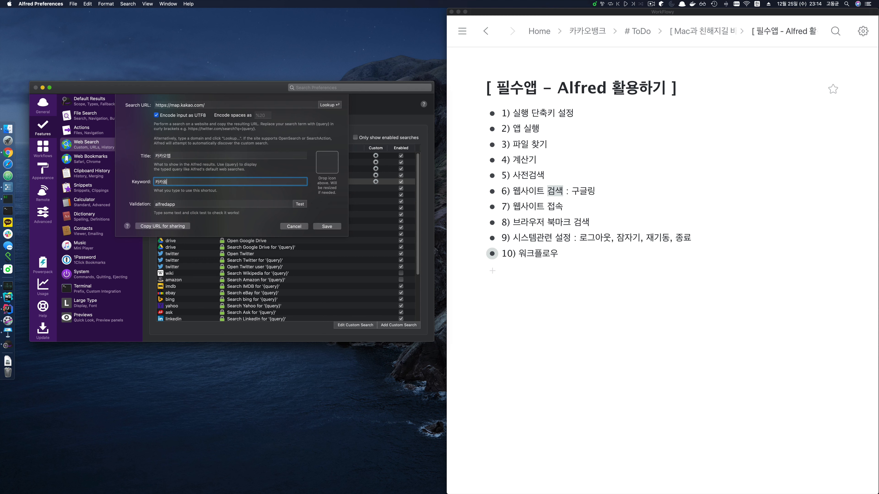
text(맵)
click(328, 226)
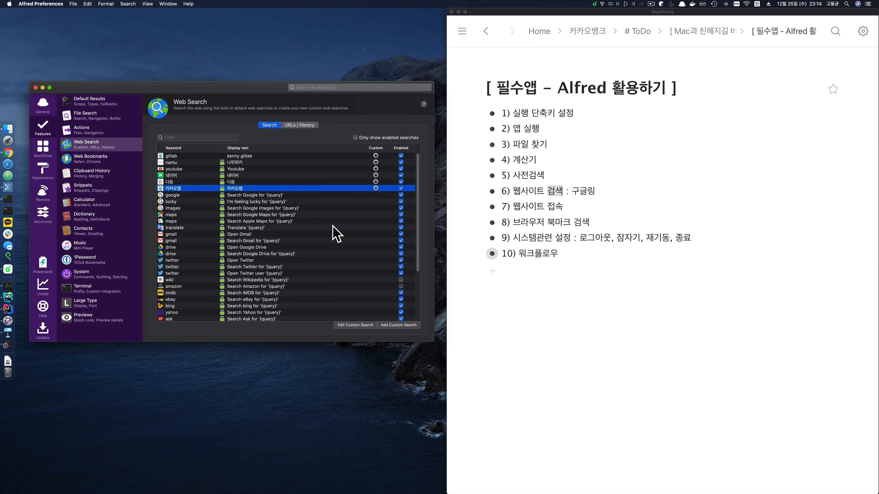
- Open the KakaoMap site from Alfred with the keyword 카카오맵, and close the page and hide the browser
drag(269, 89, 275, 227)
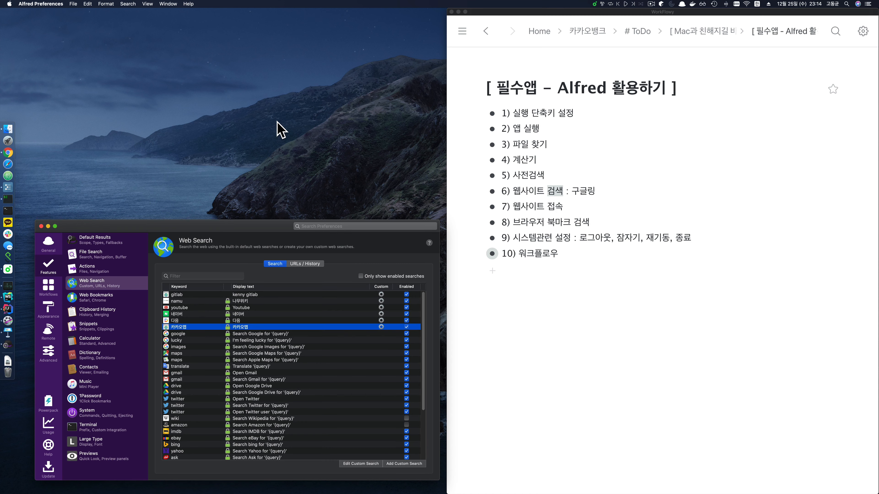
key(alt+space)
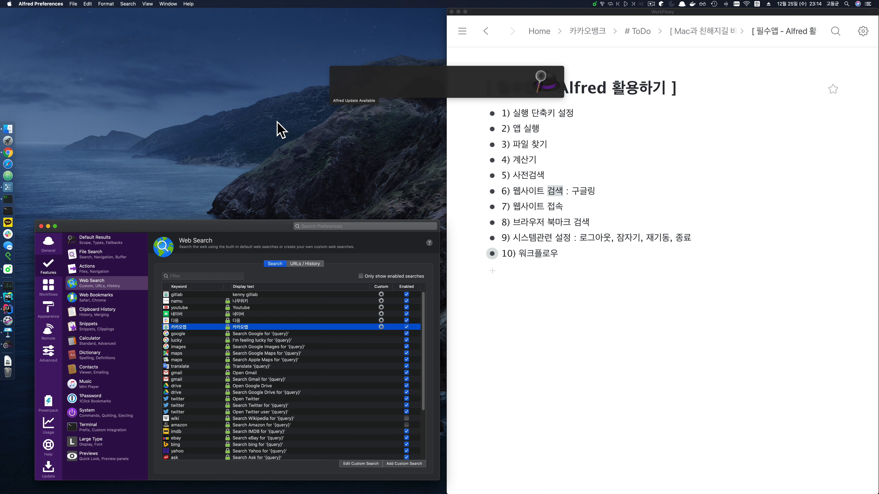
text(카카오맵)
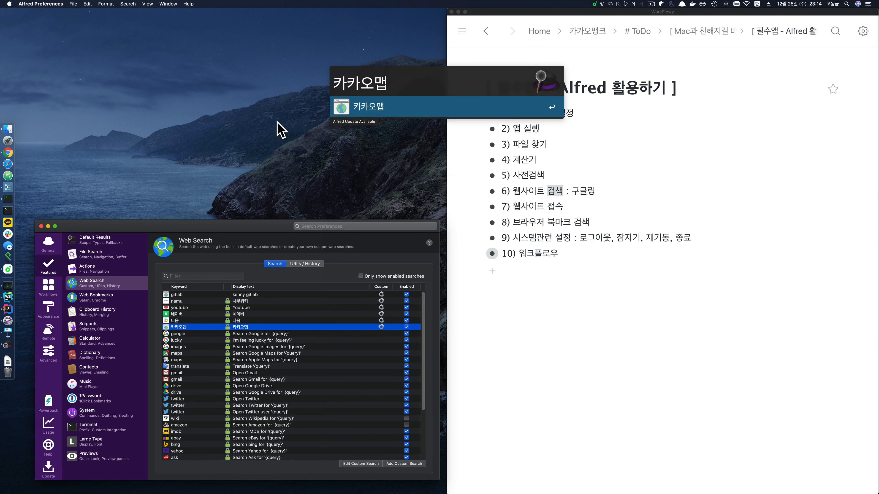
key(Return)
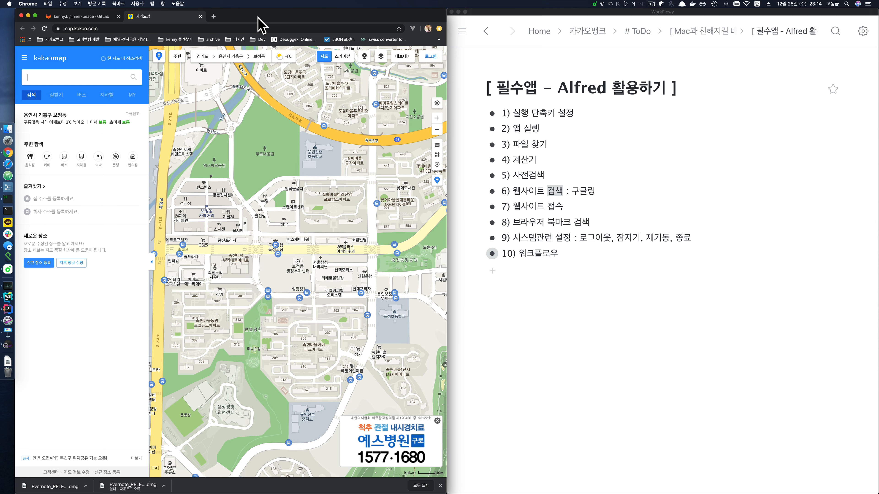
key(super+w)
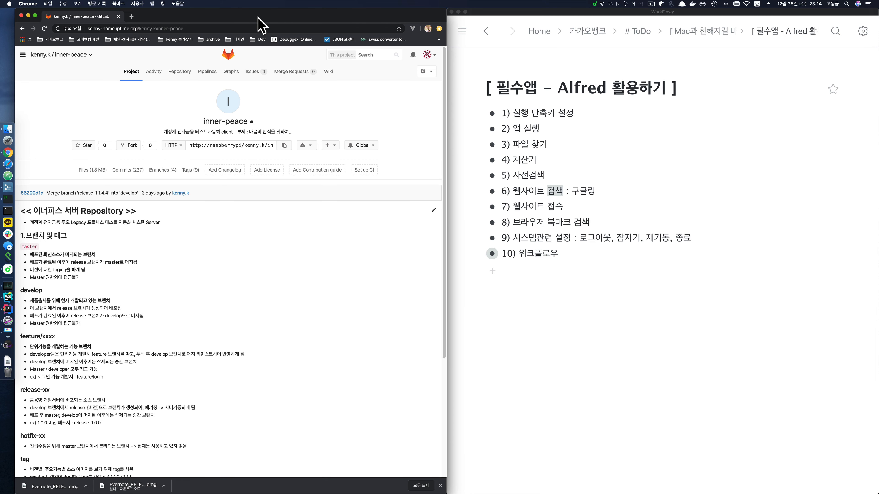
key(super+h)
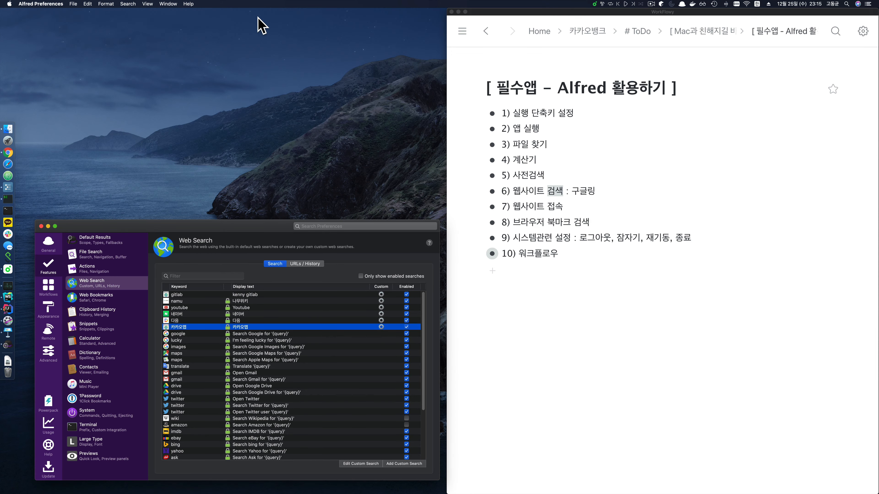
- Highlight 웹사이트 접속 in item 7 of the WorkFlowy outline and look over Alfred's list of web searches
click(515, 208)
drag(513, 207, 575, 208)
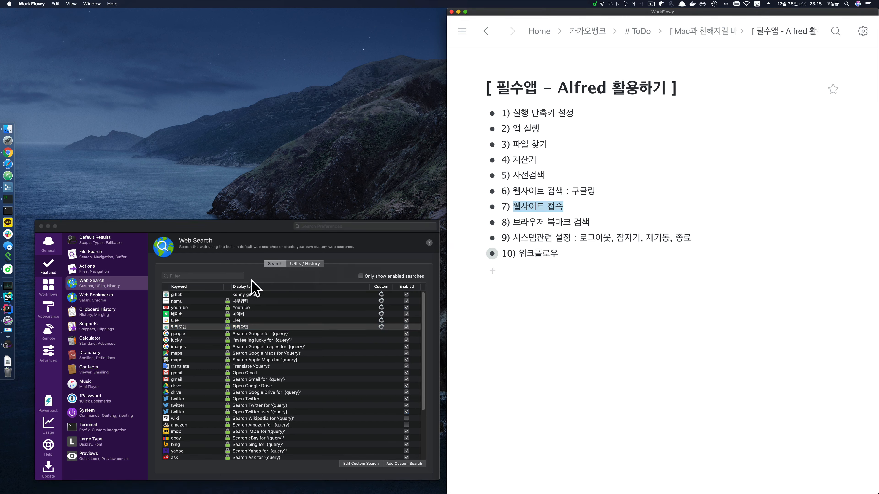
click(256, 238)
drag(256, 239, 257, 175)
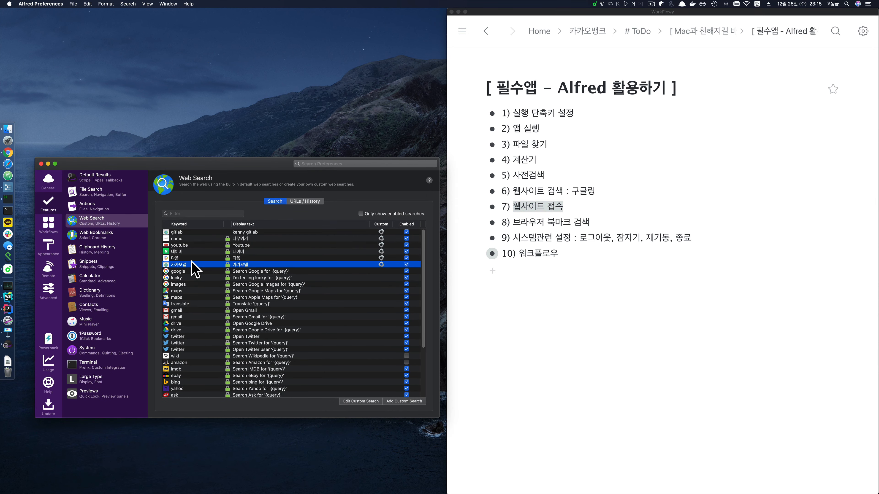
scroll(196, 267, down, 5)
scroll(197, 267, up, 5)
drag(238, 168, 231, 236)
drag(229, 230, 232, 235)
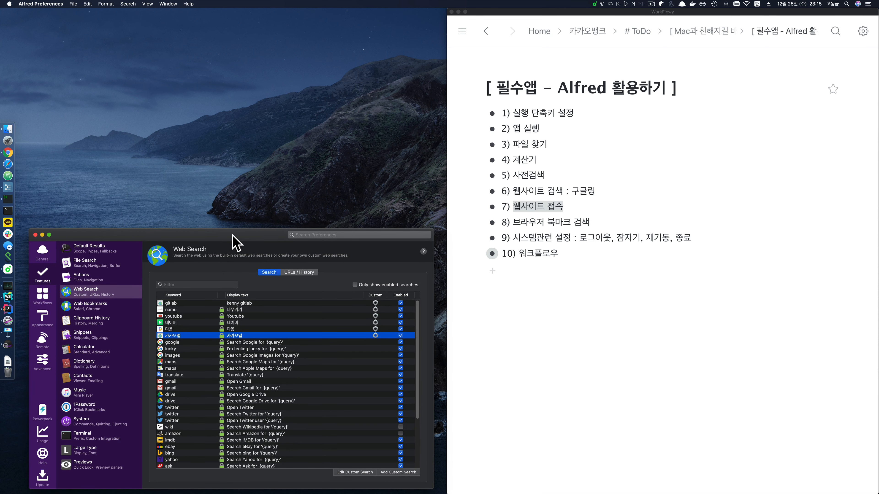
- Review items 6 and 7 of the WorkFlowy outline and highlight item 8, 브라우저 북마크 검색
click(512, 203)
click(515, 191)
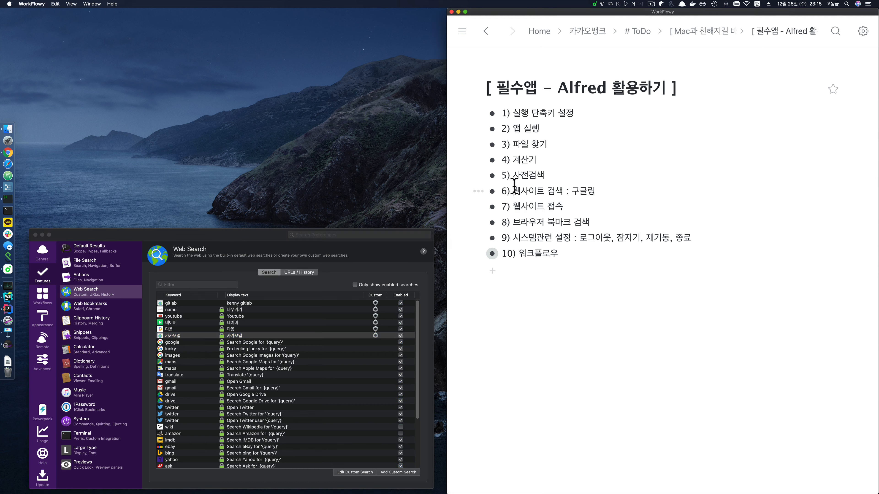
drag(516, 192, 570, 208)
click(568, 207)
drag(502, 224, 611, 227)
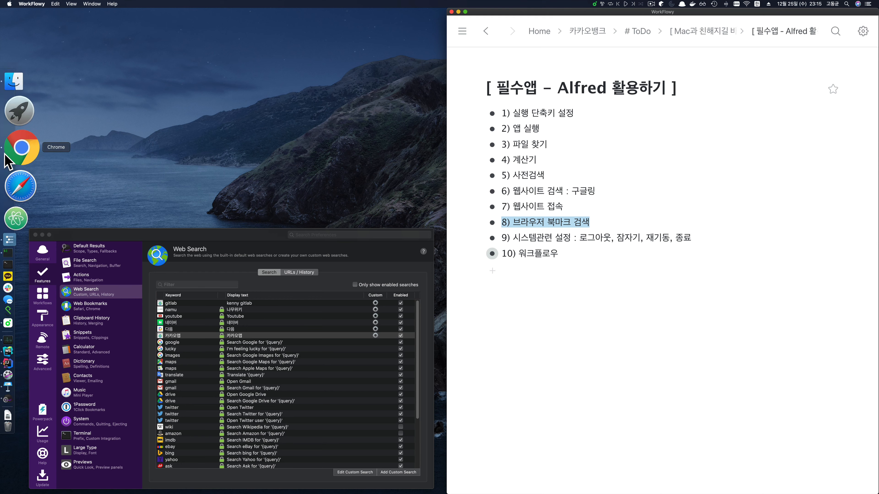
- Switch to Chrome and open the JSON 포맷터 bookmark in a new tab
click(16, 159)
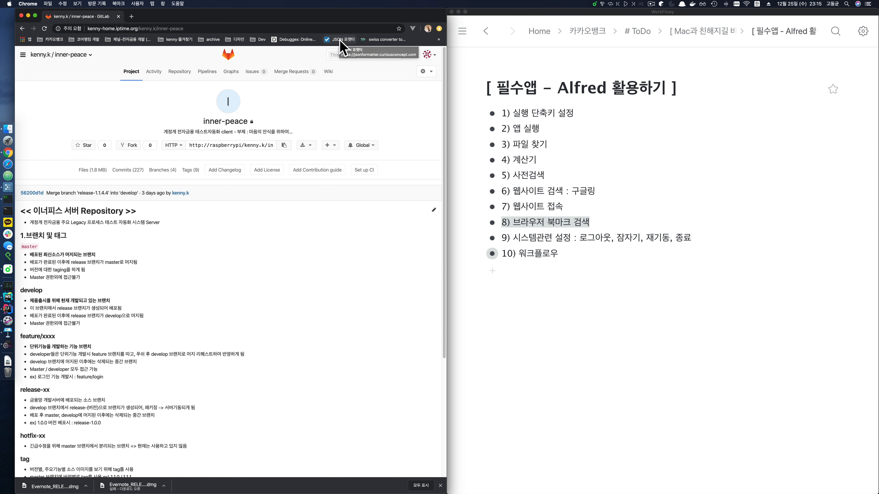
key(super+t)
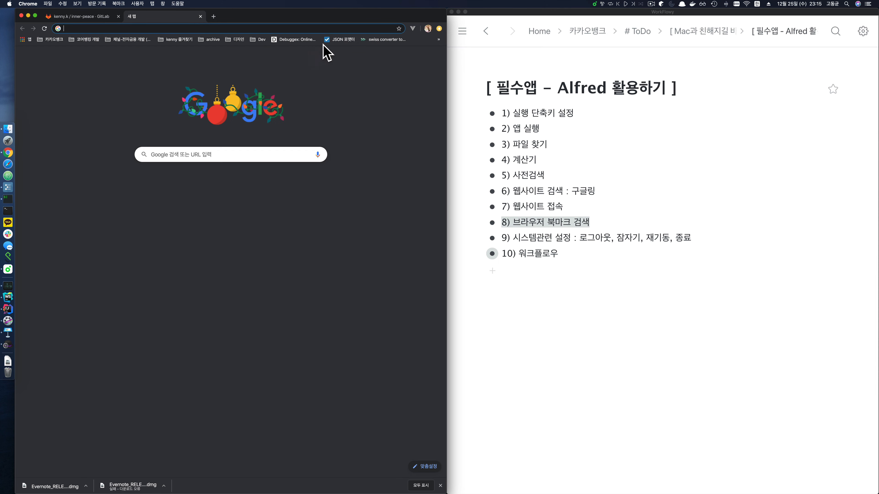
click(339, 40)
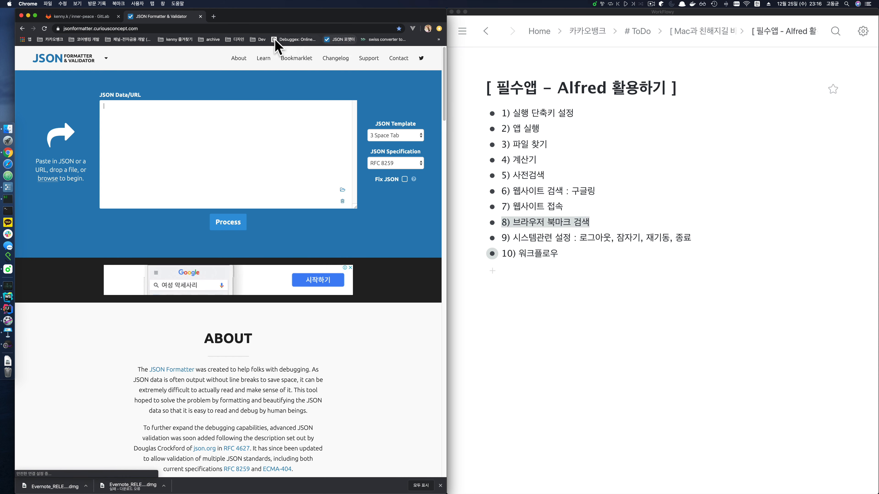
- Look through the 디자인 and archive bookmark folders, and close the JSON Formatter tab and hide Chrome
click(236, 37)
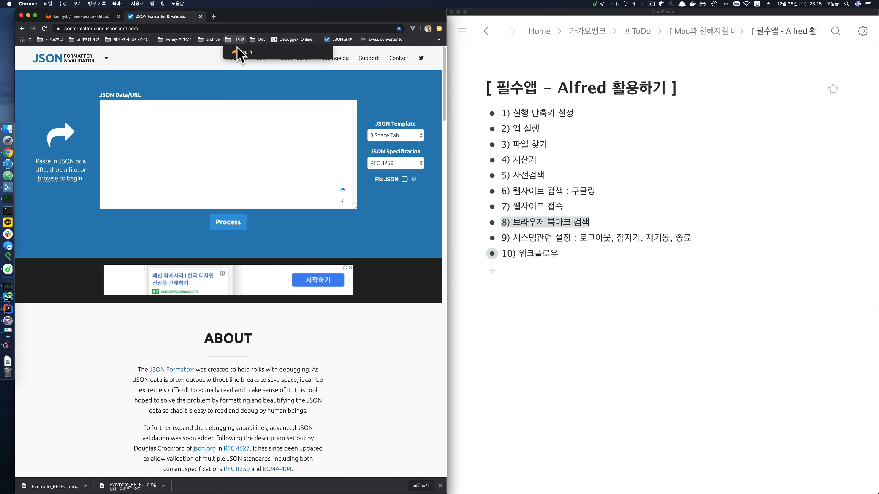
click(213, 41)
click(213, 40)
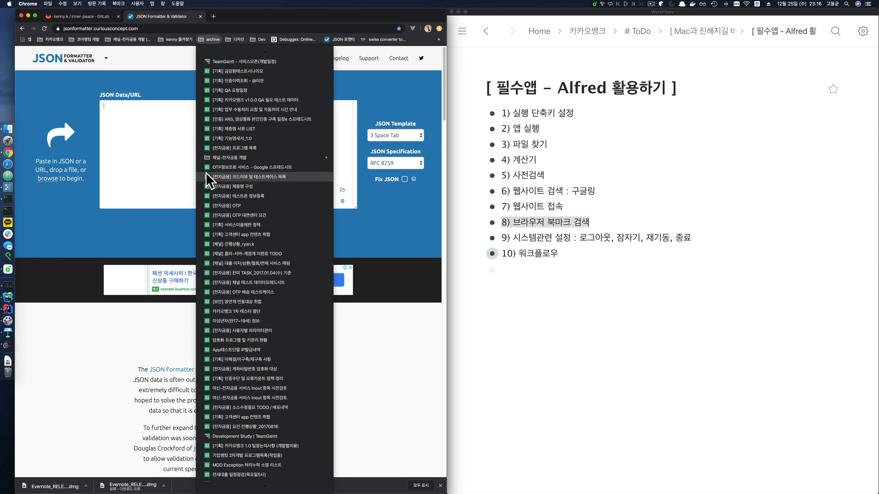
click(163, 85)
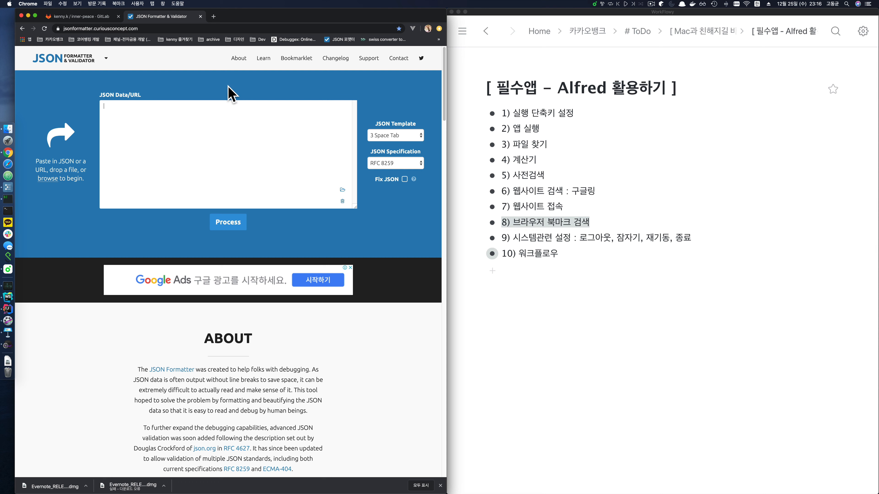
key(super+w)
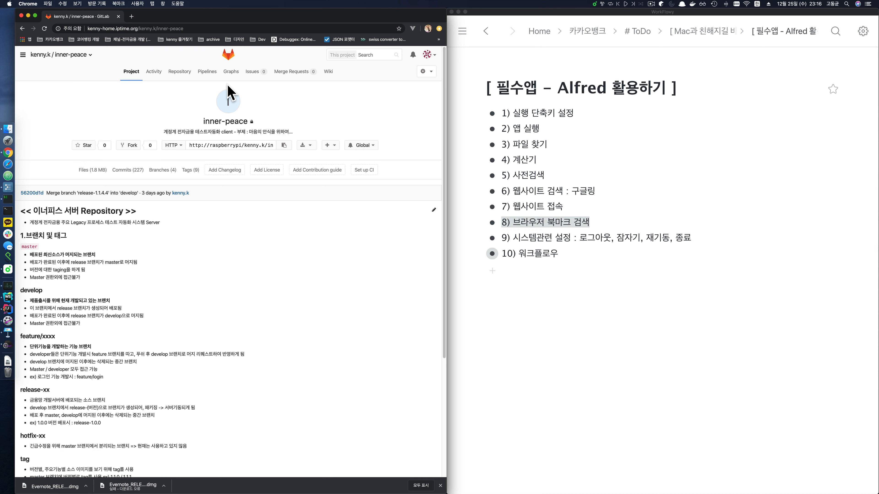
key(super+h)
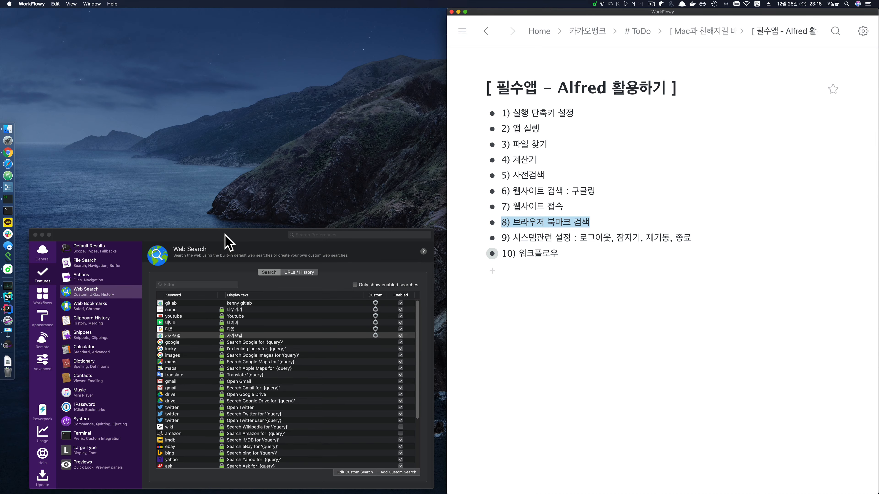
- Move Alfred's preferences window up the desktop and open its Web Bookmarks settings
drag(226, 87, 224, 90)
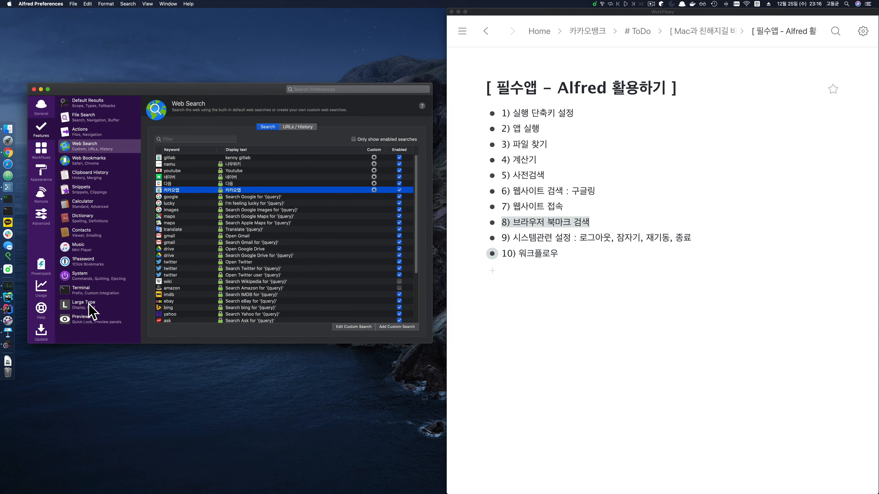
click(84, 162)
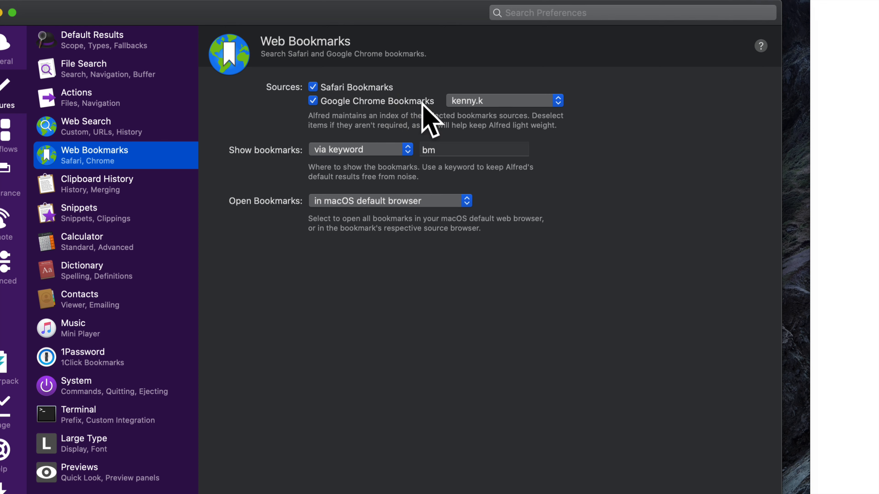
- Check which Chrome profiles are available as the Google Chrome bookmarks source and keep the selected profile
click(465, 103)
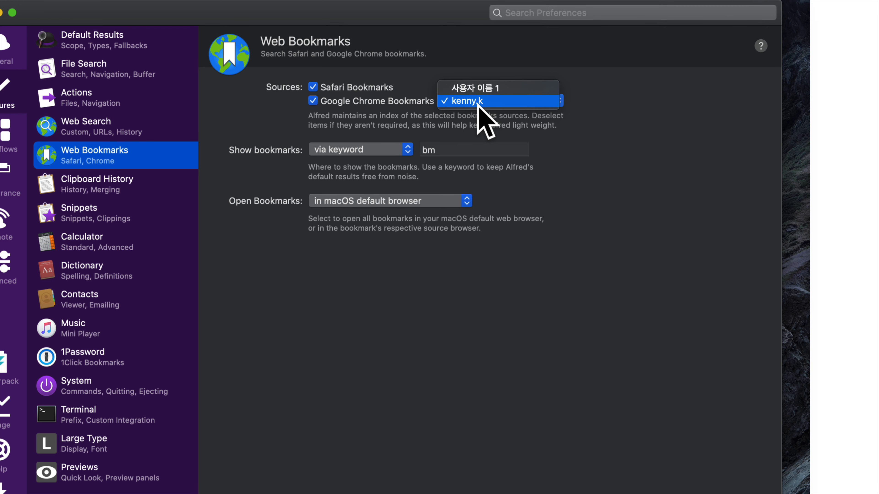
click(474, 102)
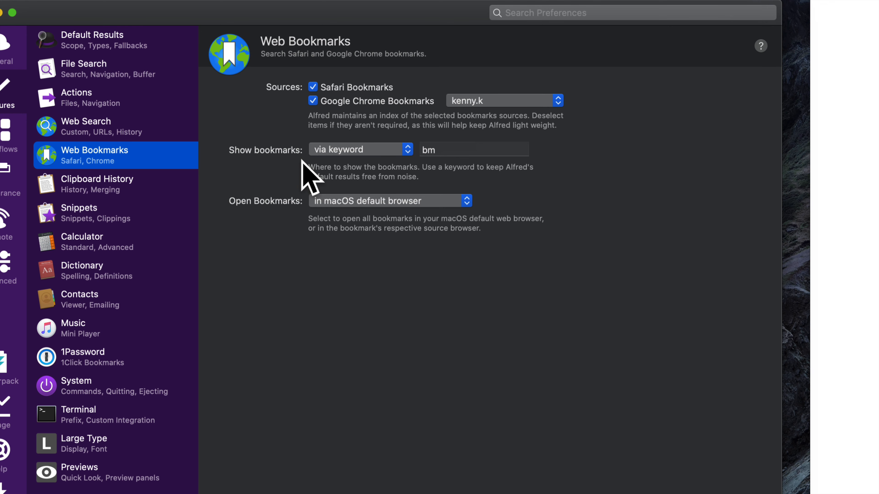
- Try replacing the keyword for showing bookmarks with "bookmark", and clear the field
double_click(440, 149)
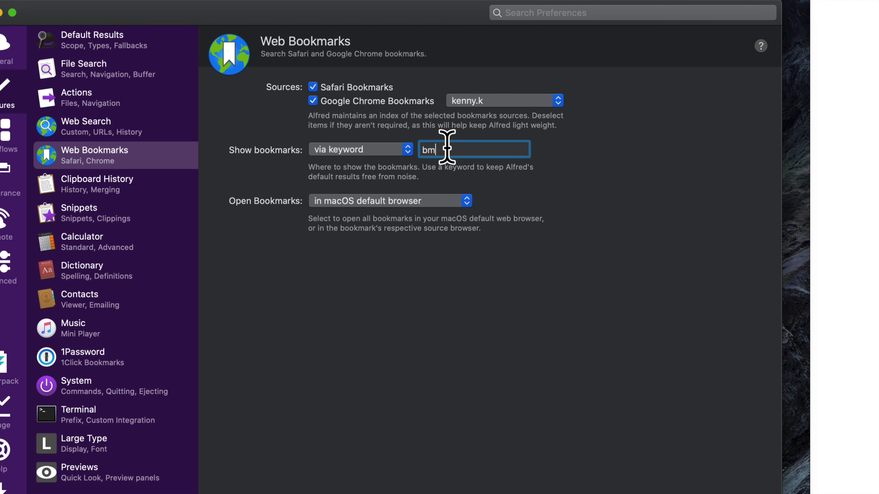
text(bo)
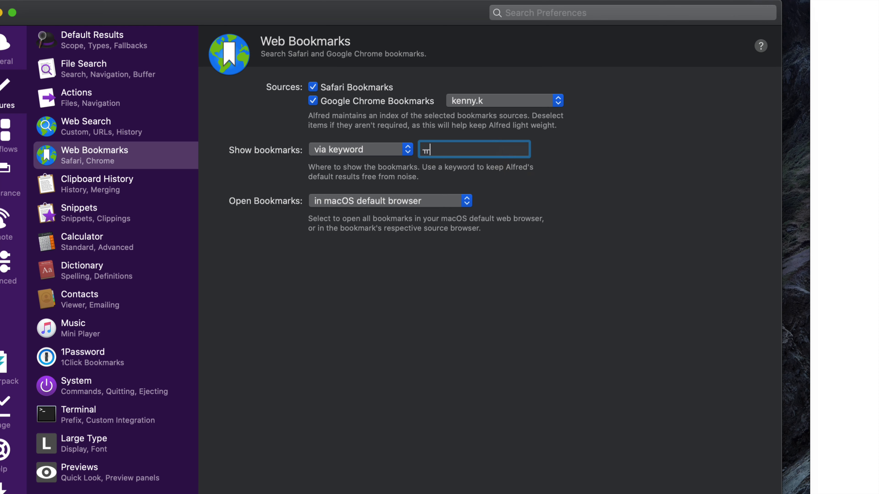
text(okmar)
key(BackSpace)
key(BackSpace)
key(BackSpace)
key(BackSpace)
text(kmark)
key(BackSpace)
key(BackSpace)
key(BackSpace)
key(BackSpace)
key(BackSpace)
key(BackSpace)
key(BackSpace)
key(BackSpace)
- Set the keyword for showing bookmarks to bm and close Alfred's preferences
text(bm)
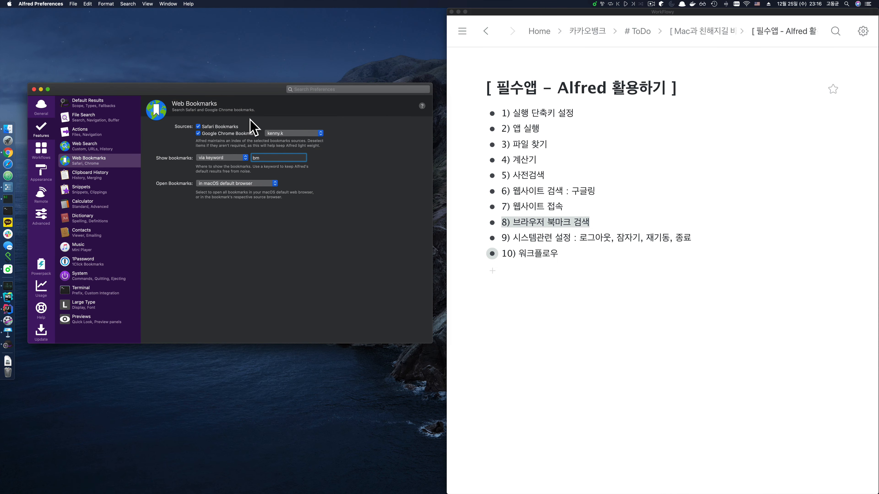
key(super+q)
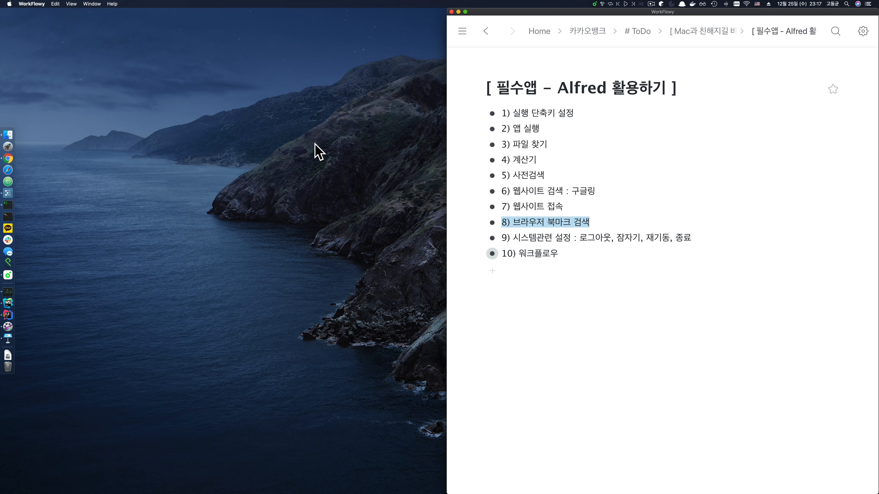
- Open the JSON 포맷터 bookmark in Chrome through the Alfred query "bm json", and close Chrome's tabs
key(alt+space)
text(bm json)
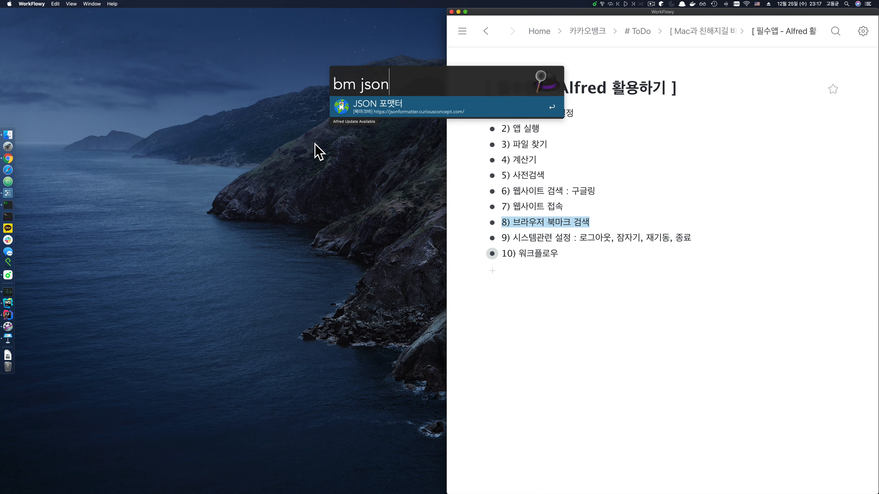
click(353, 114)
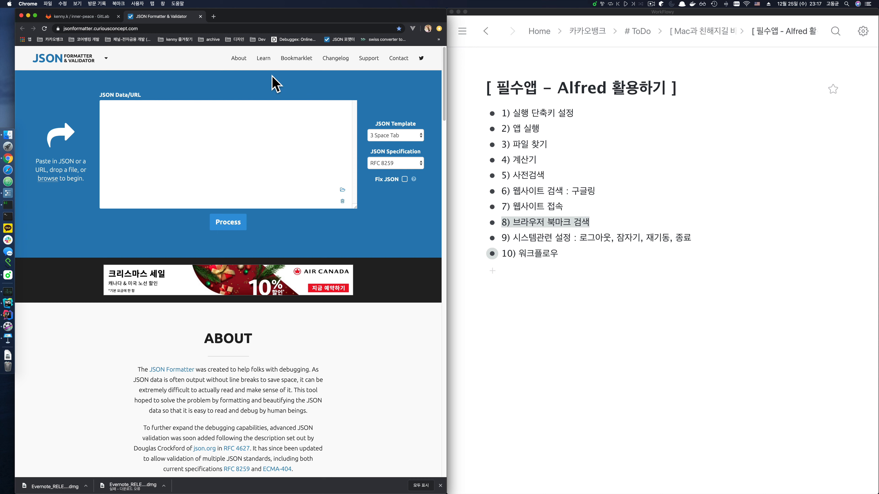
key(super+w)
key(super+w)
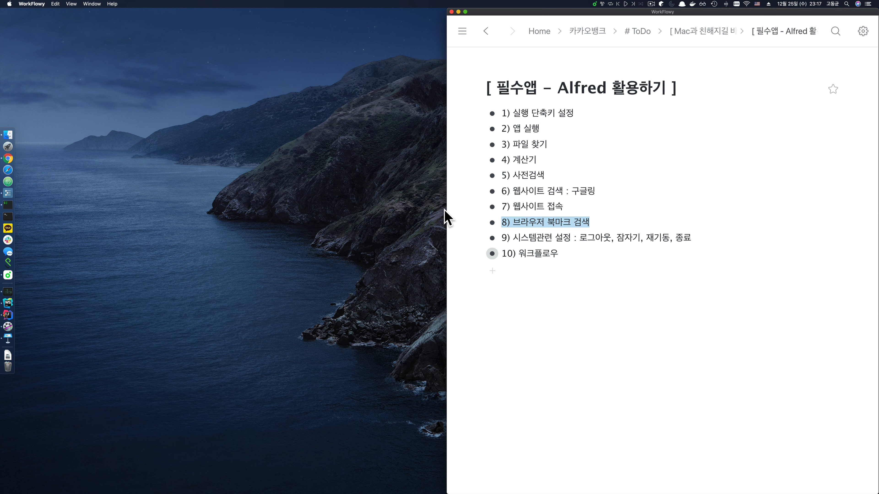
- Highlight item 9 of the WorkFlowy outline, narrow the highlight to 로그아웃, 잠자기, 재기동, 종료, and clear the selection
click(521, 239)
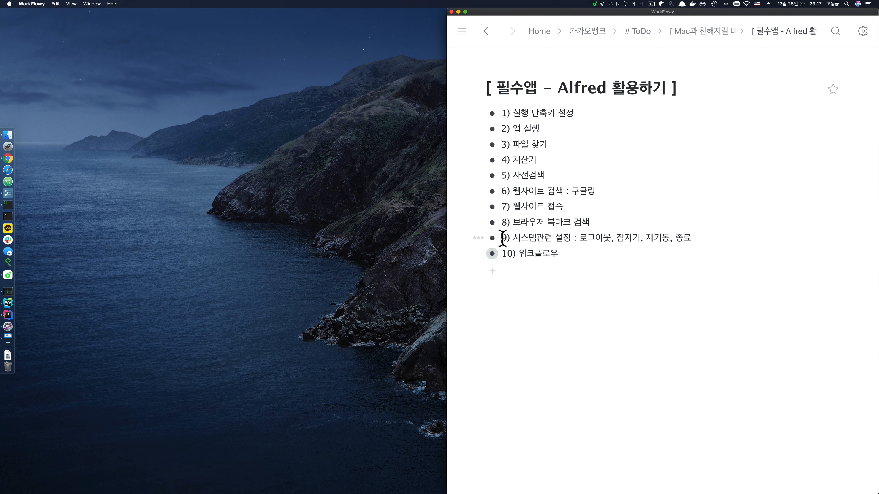
key(super+a)
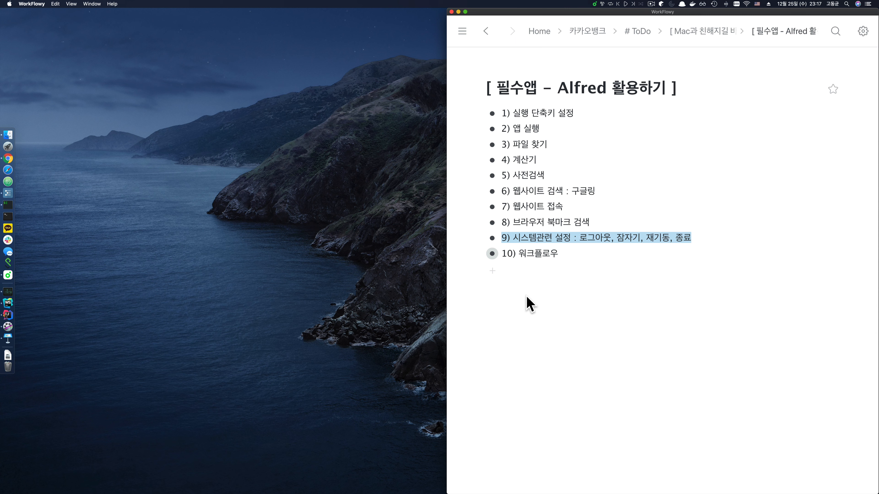
click(595, 238)
drag(579, 237, 728, 237)
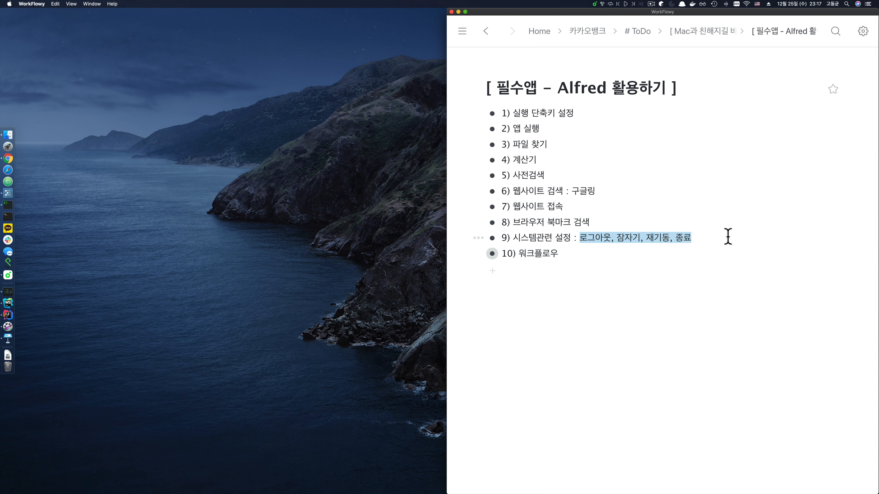
drag(729, 238, 311, 86)
click(311, 87)
click(661, 236)
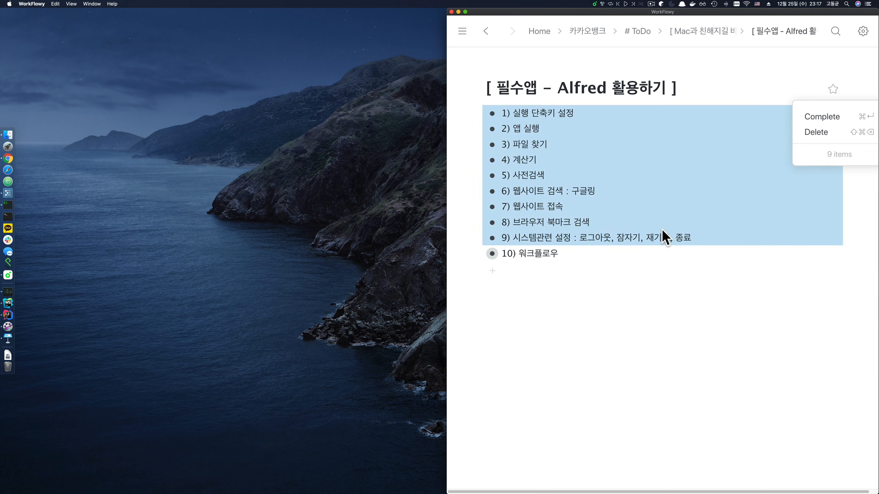
click(663, 234)
- Switch to Finder and examine the macOS system commands for sleep, restart, shutdown and logout without running any
click(305, 207)
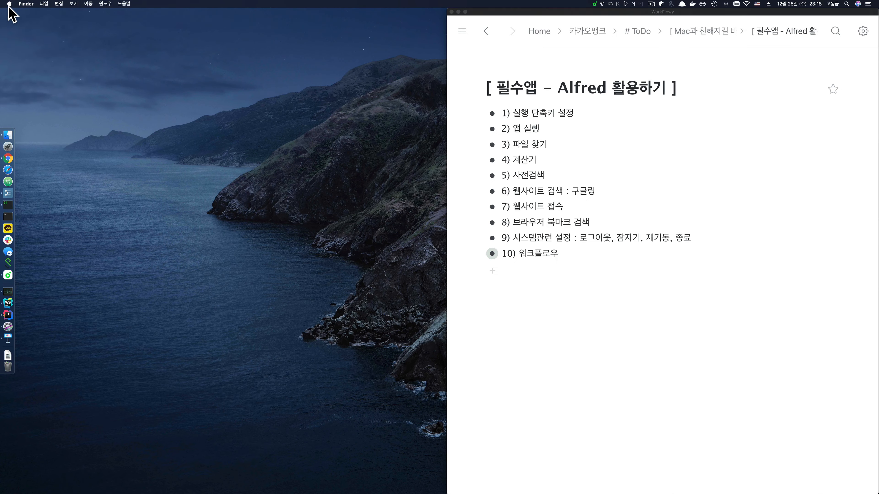
click(12, 2)
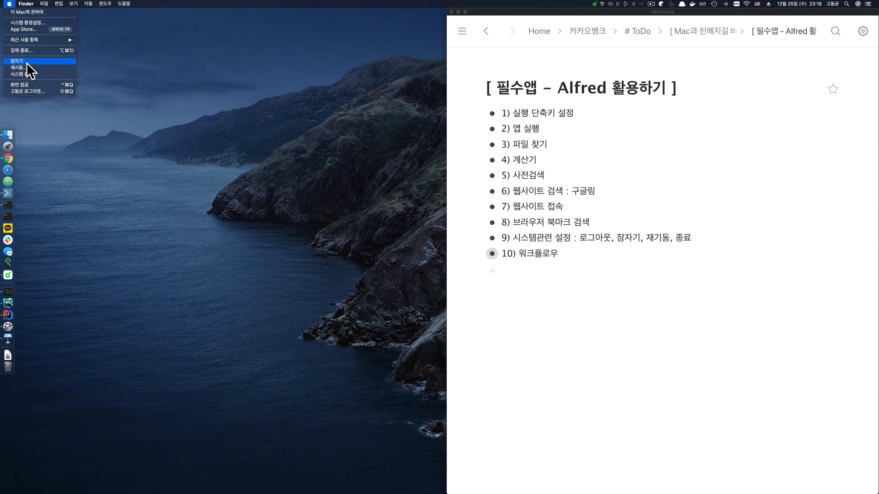
click(241, 188)
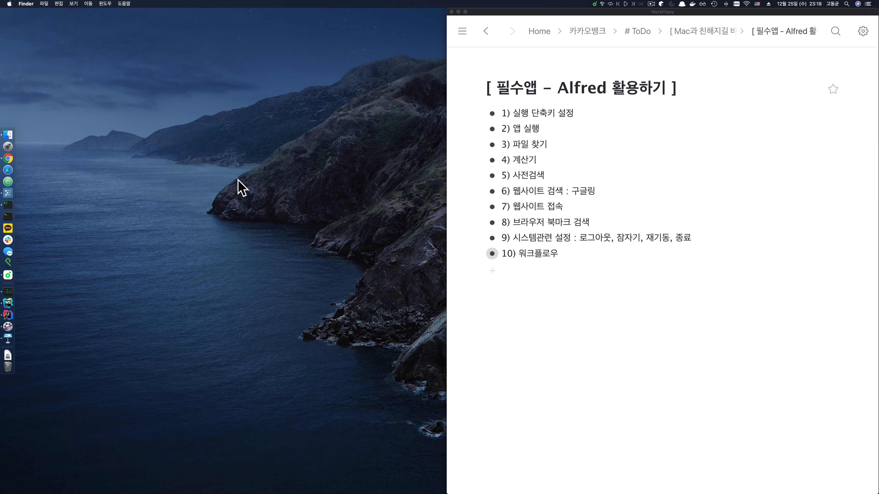
- Look up the system commands "logout" and "shutdown" in Alfred without running them
key(alt+space)
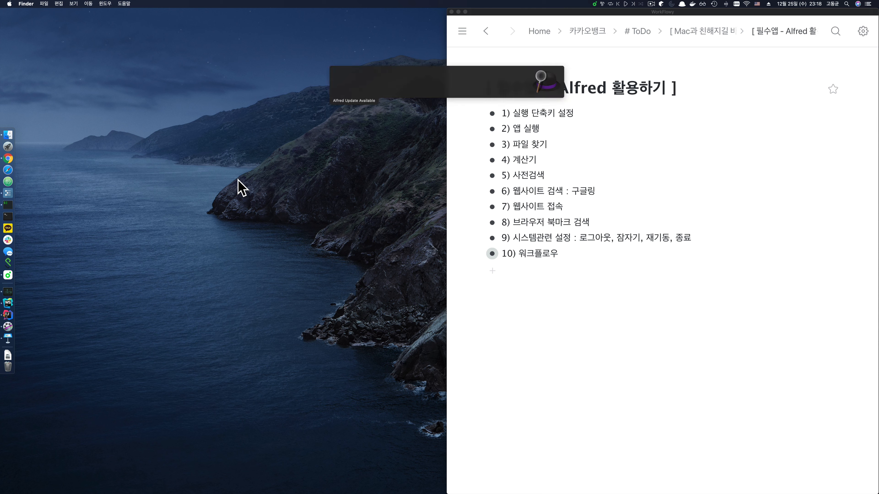
text(logout)
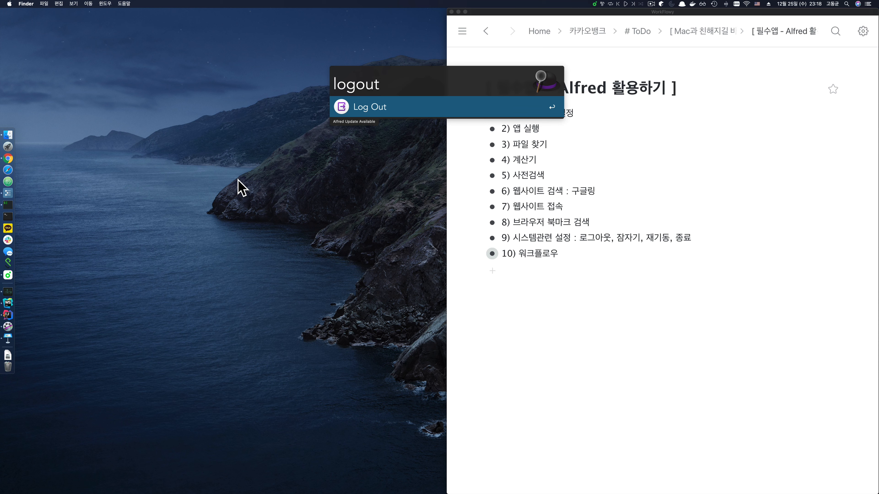
key(BackSpace)
key(BackSpace)
key(BackSpace)
key(BackSpace)
key(BackSpace)
key(BackSpace)
text(shutdown)
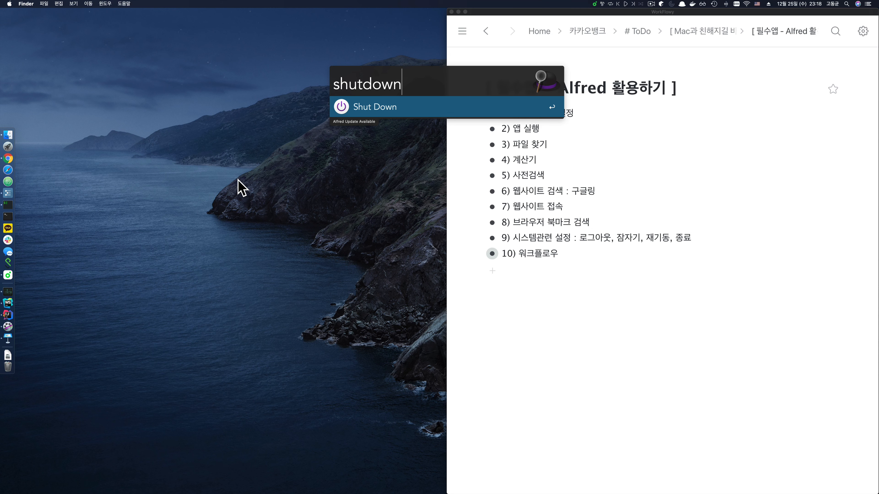
- Open Alfred's preferences, move the window slightly up the desktop, and show the System feature settings
key(super+comma)
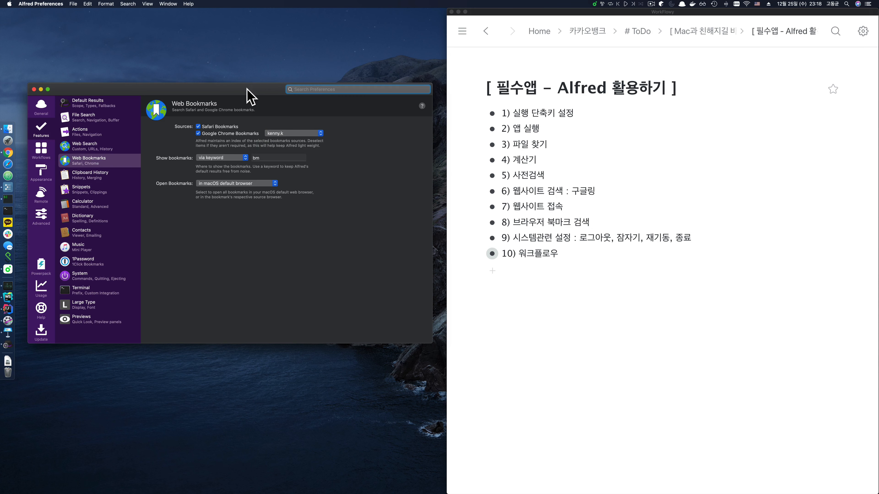
drag(246, 90, 252, 78)
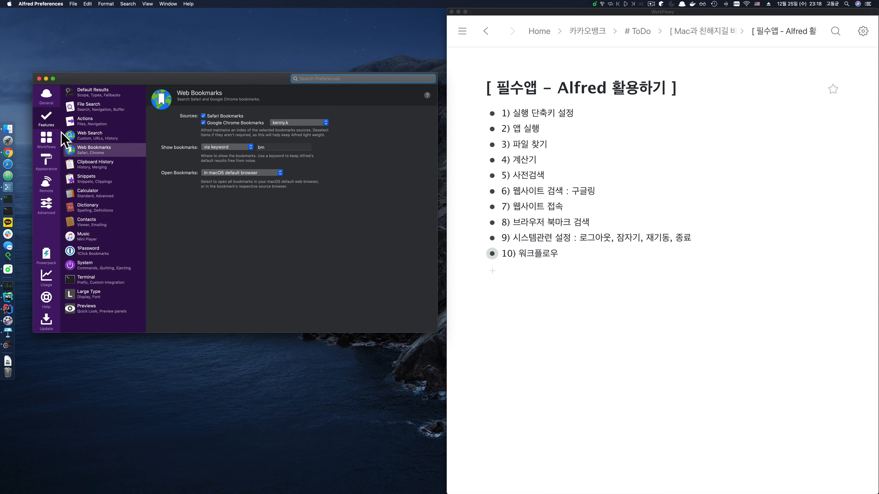
click(40, 120)
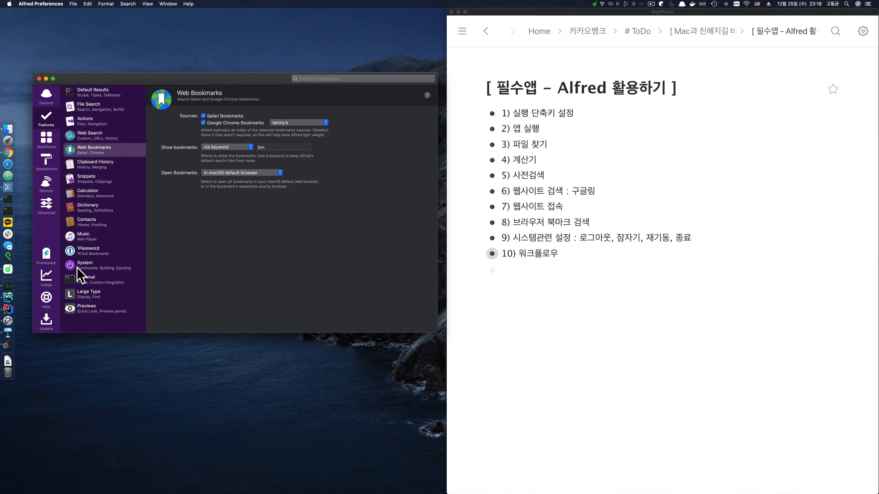
click(78, 266)
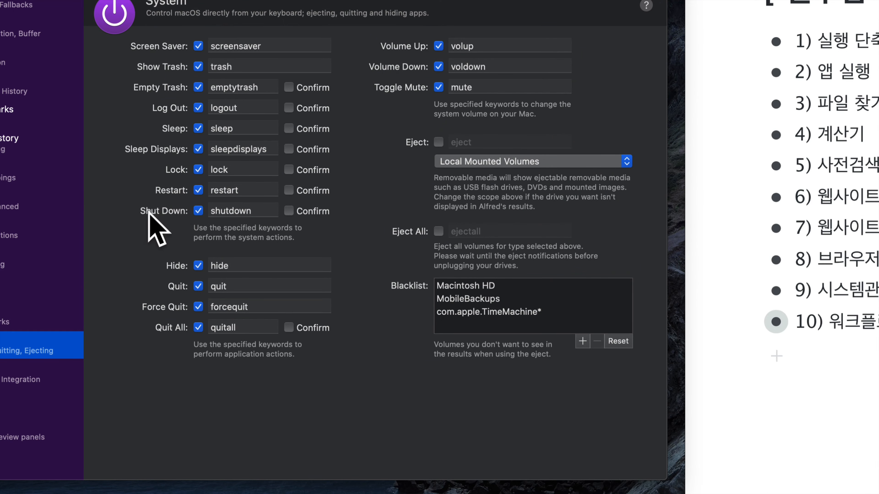
- Examine the restart, shutdown and lock keywords in the System settings by highlighting each one
drag(239, 190, 210, 191)
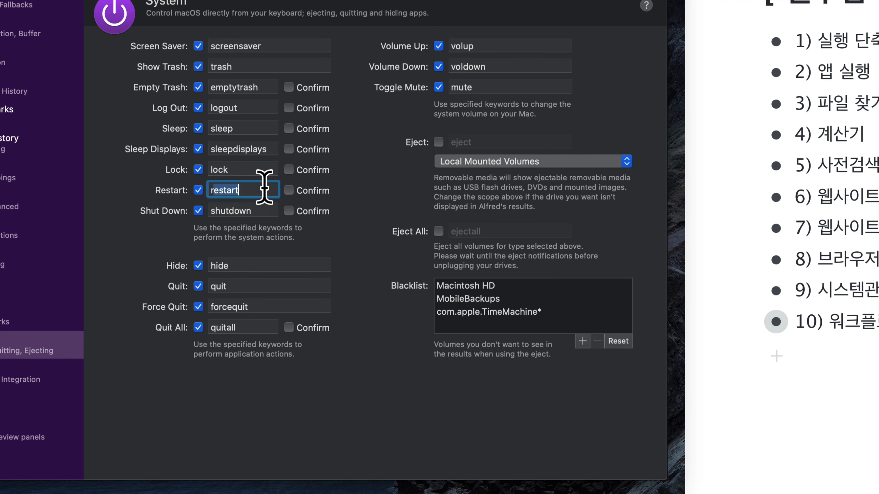
drag(256, 211, 210, 211)
drag(235, 170, 217, 166)
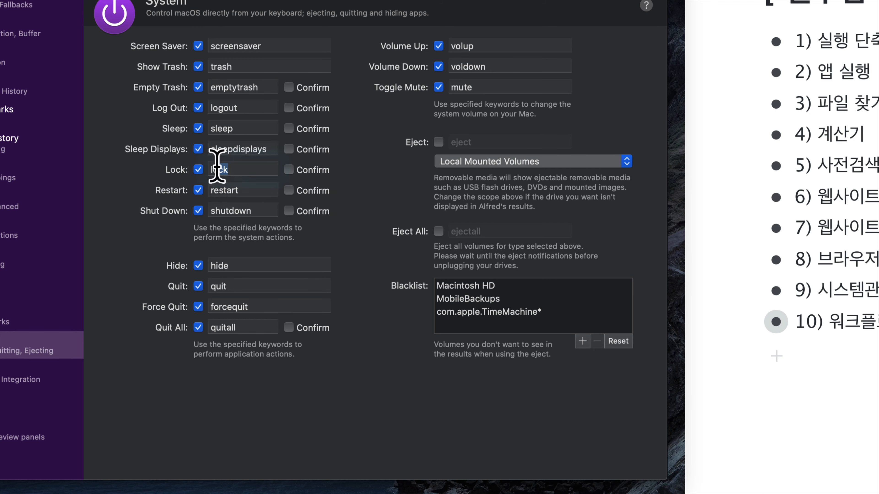
double_click(244, 169)
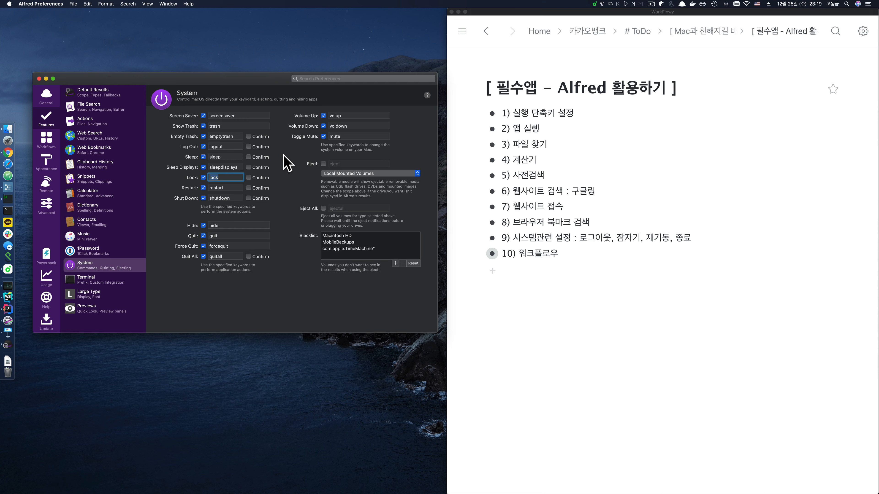
- Raise the system volume with Alfred's volup command, and lower it with Volume Down from the query "vol"
key(alt+space)
text(V)
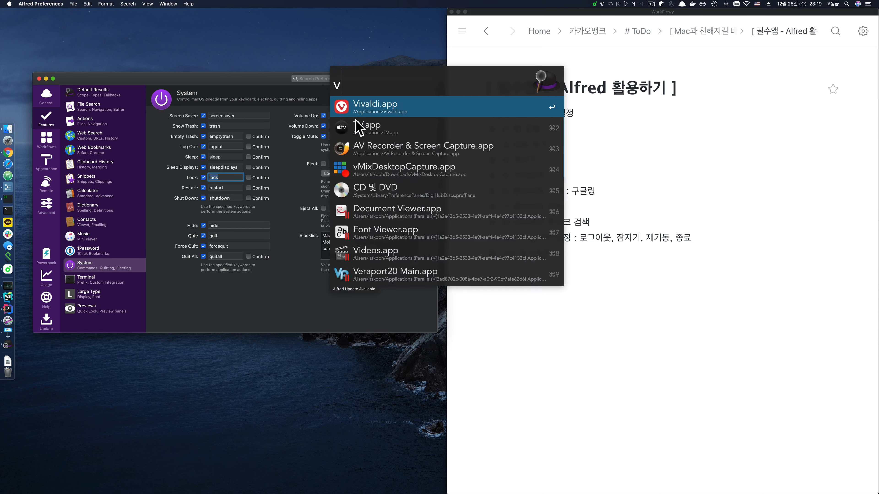
text(olup)
key(Return)
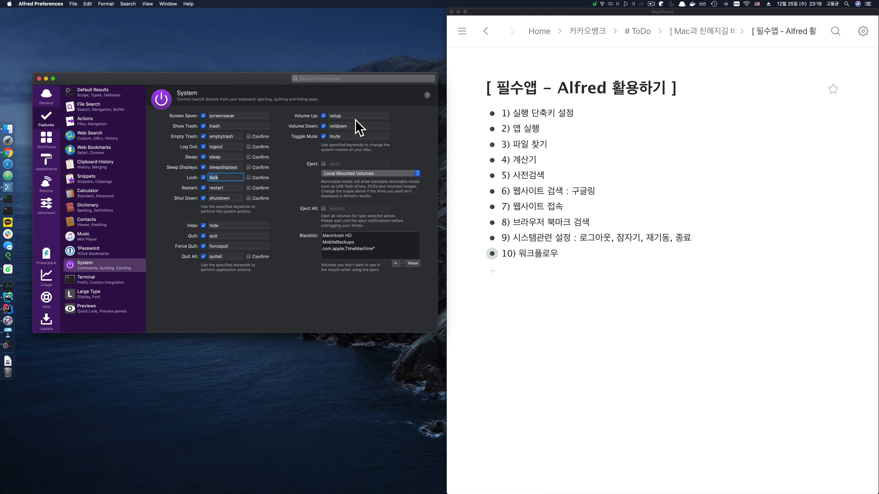
key(alt+space)
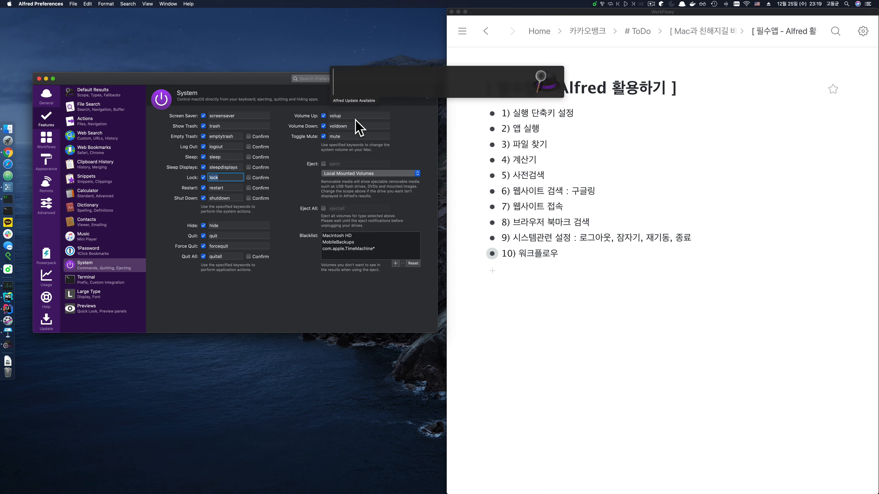
text(vol)
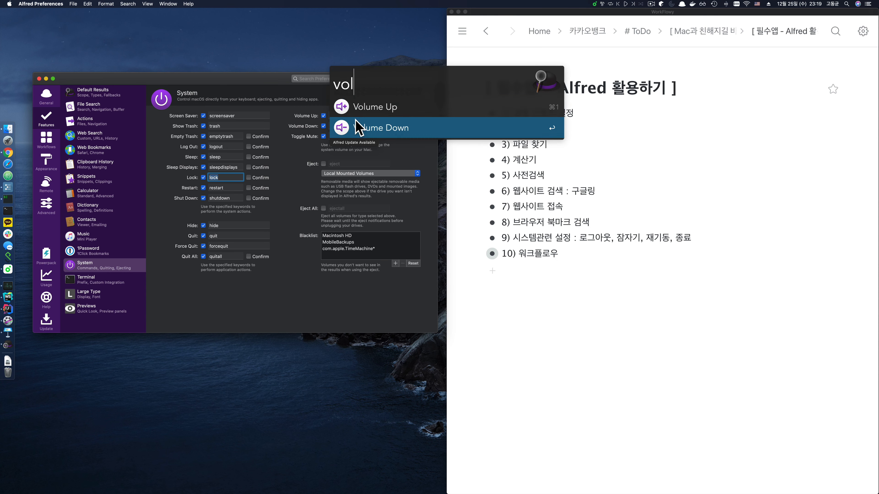
click(359, 127)
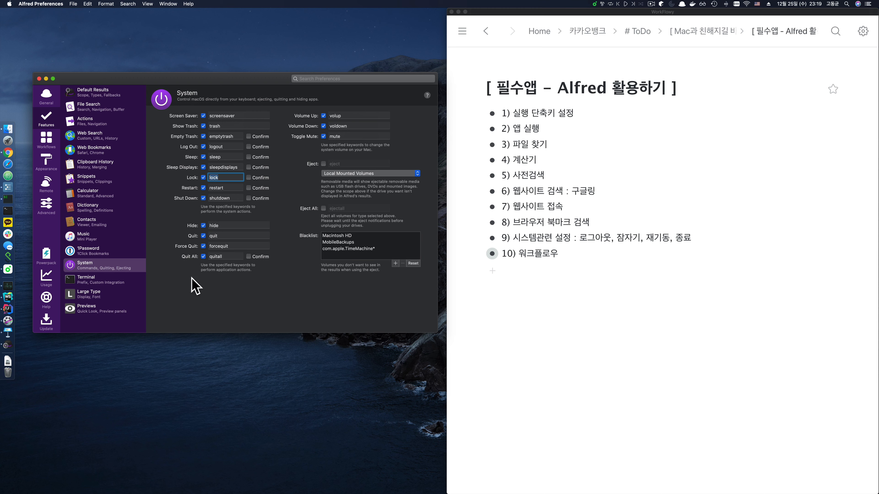
- Expand item 10, 워크플로우, in the WorkFlowy outline and open the Workflows section of Alfred's preferences
click(502, 252)
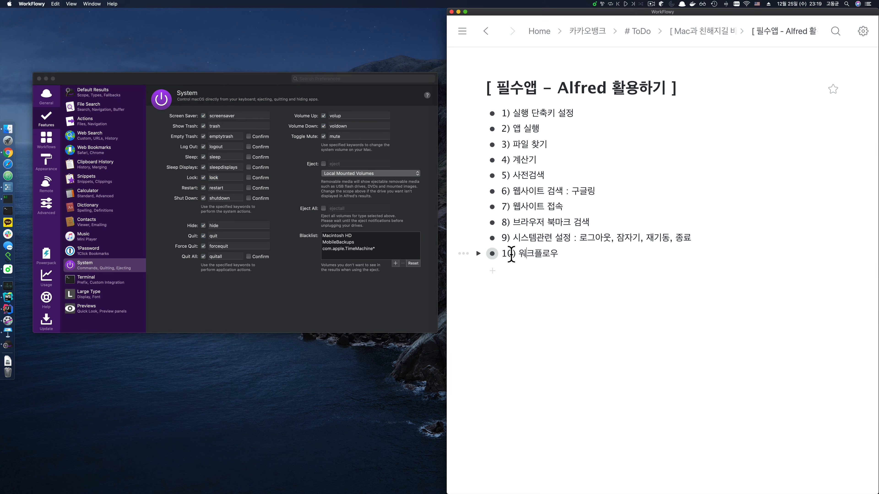
click(478, 254)
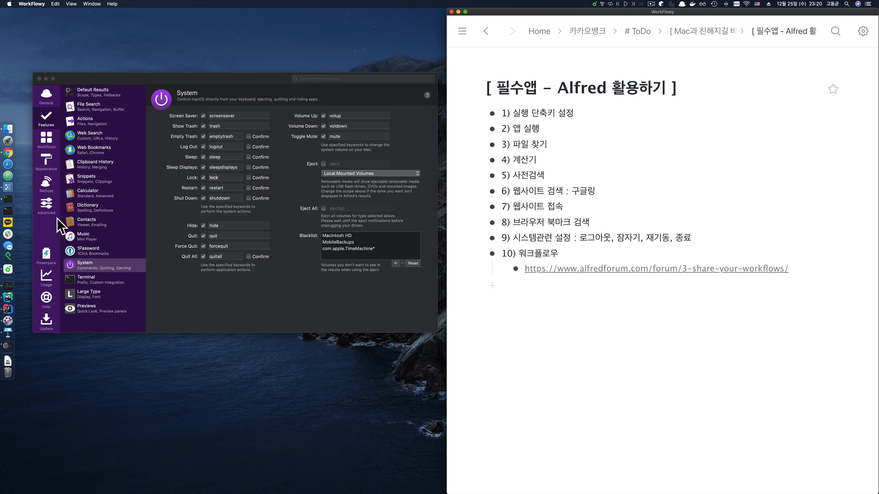
click(48, 149)
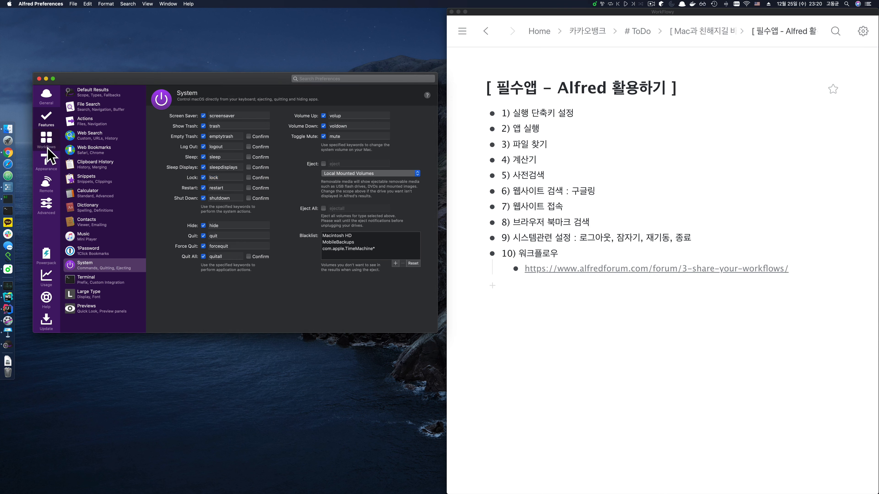
click(48, 148)
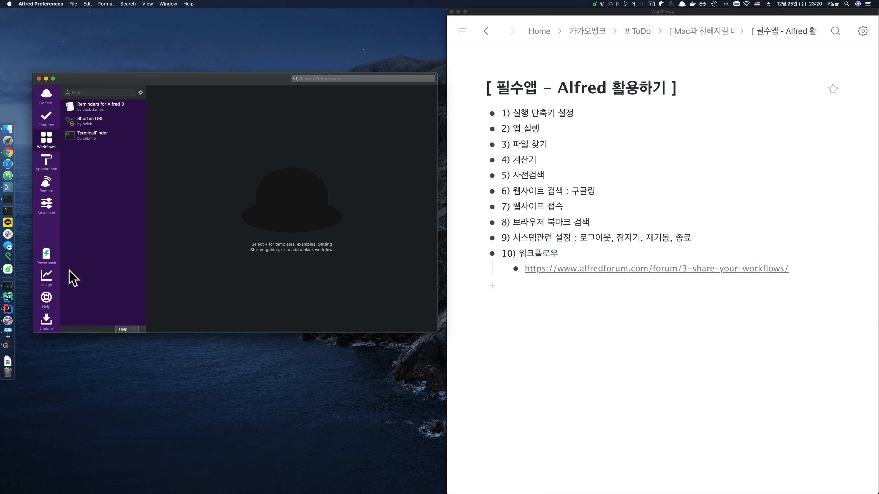
- Show the Powerpack license page in Alfred's preferences and return to the Workflows section
click(48, 263)
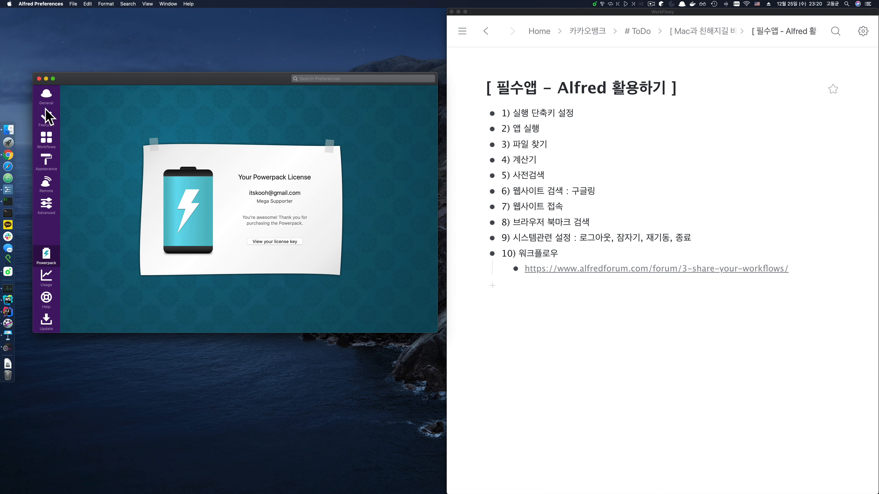
click(46, 148)
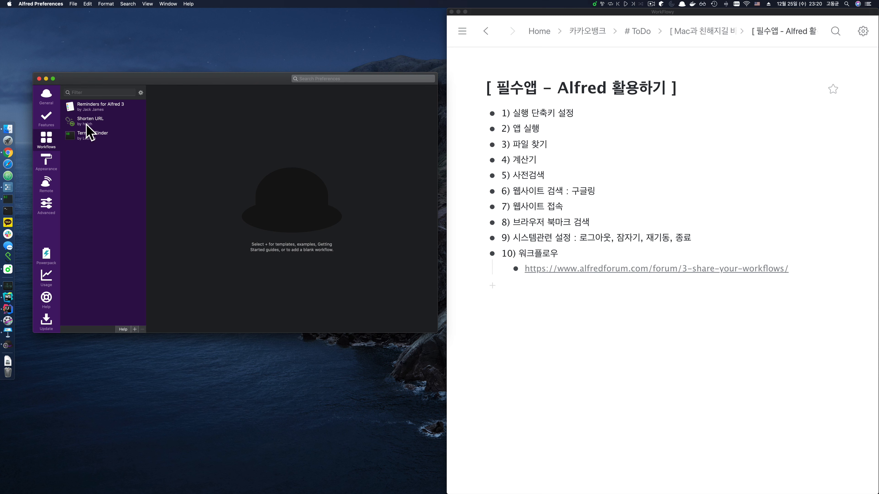
- Copy the full alfredforum.com workflow-sharing link under item 10, 워크플로우, in the WorkFlowy outline
click(805, 270)
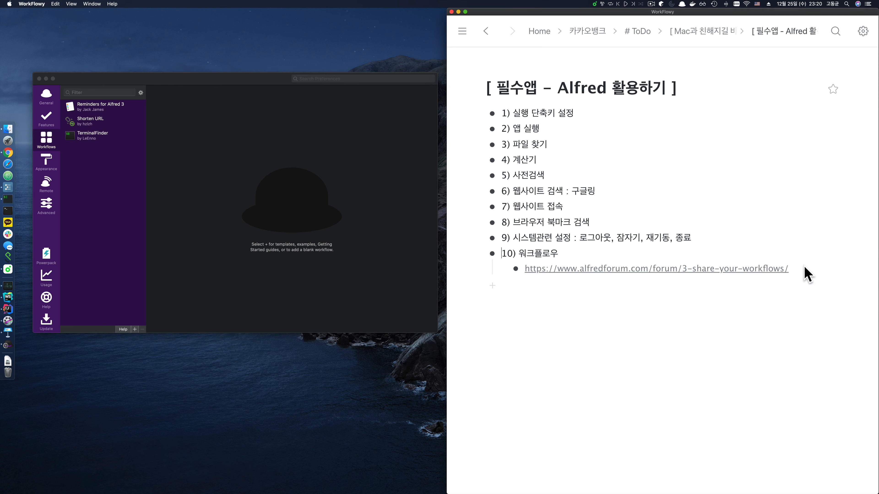
drag(805, 268, 525, 272)
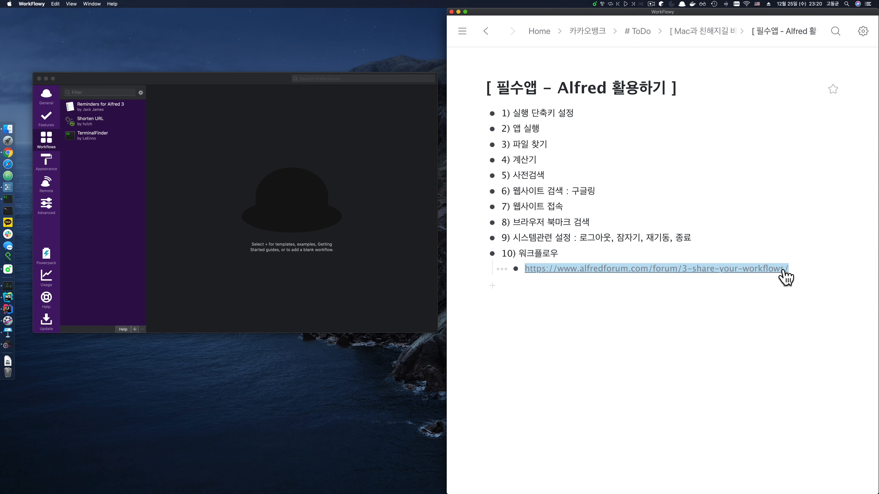
click(803, 269)
drag(804, 270, 524, 269)
key(super+c)
click(802, 274)
key(super+a)
key(super+c)
- Shorten the copied link with Alfred's "short" workflow, replace the original link with the short one, and restore the original
key(alt+space)
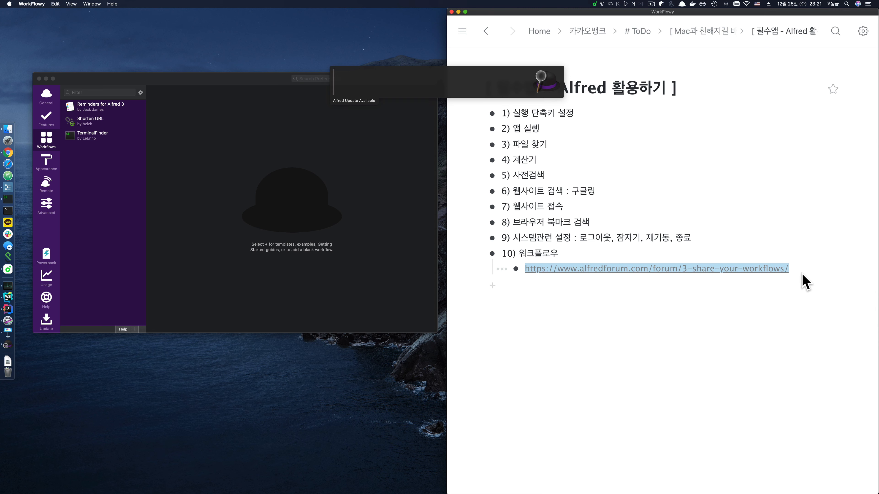
text(short)
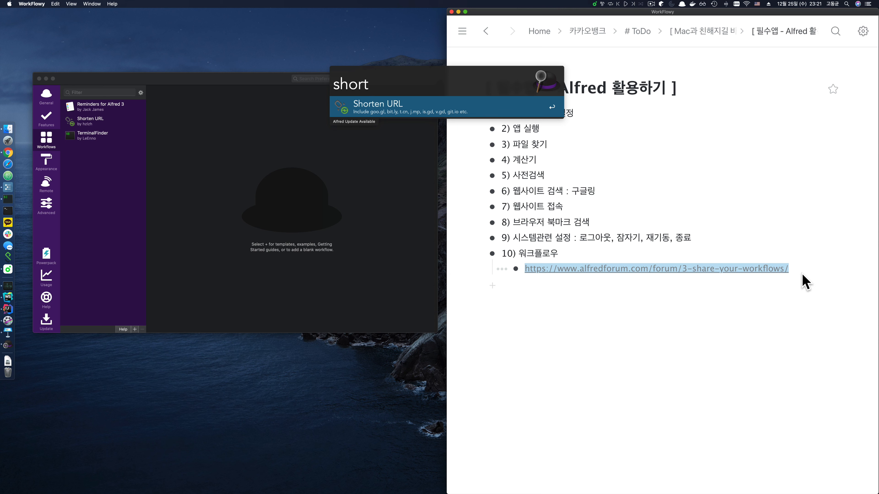
key(super+v)
key(Return)
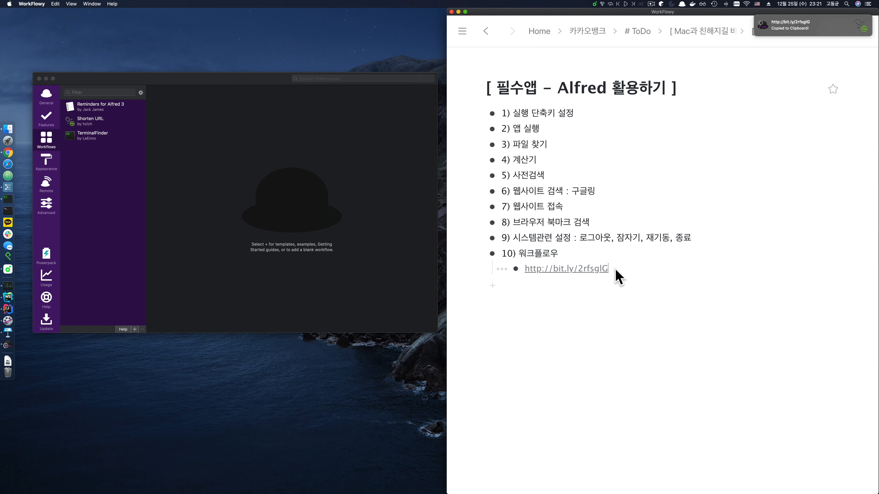
drag(627, 268, 537, 269)
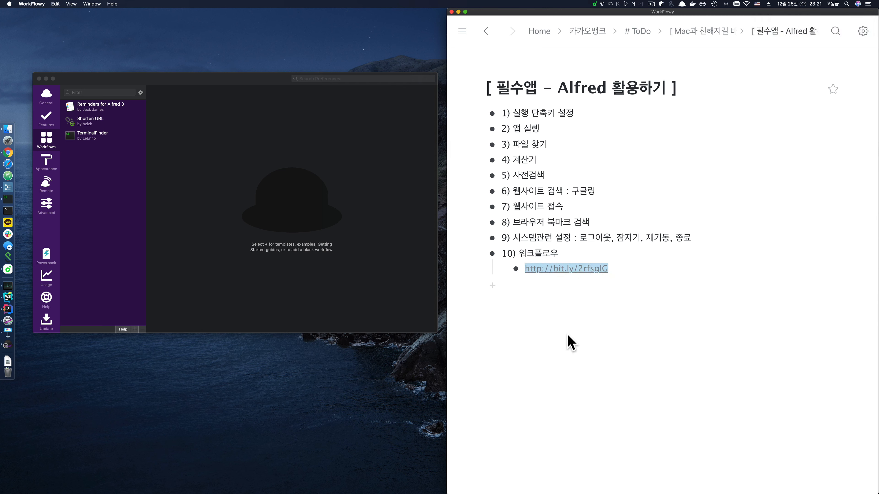
key(super+v)
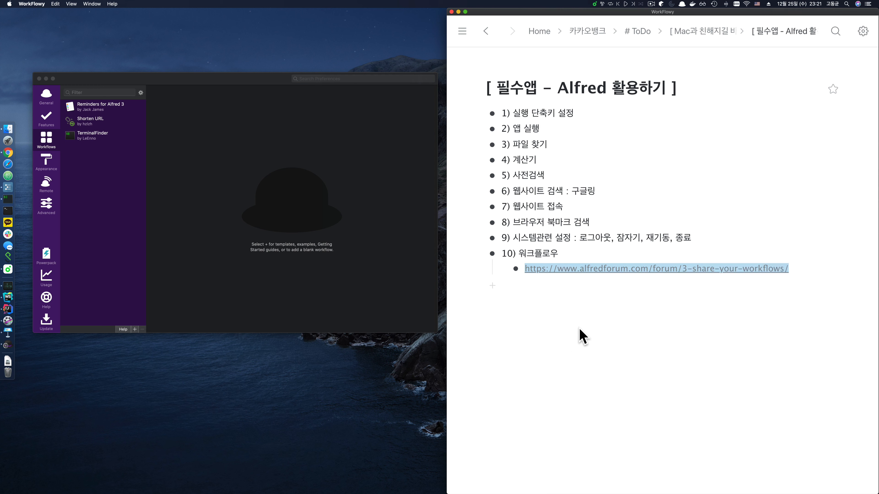
- Add a bullet below the alfredforum.com link and paste a shortened version generated with Alfred's "short" keyword
triple_click(806, 270)
key(Return)
click(646, 281)
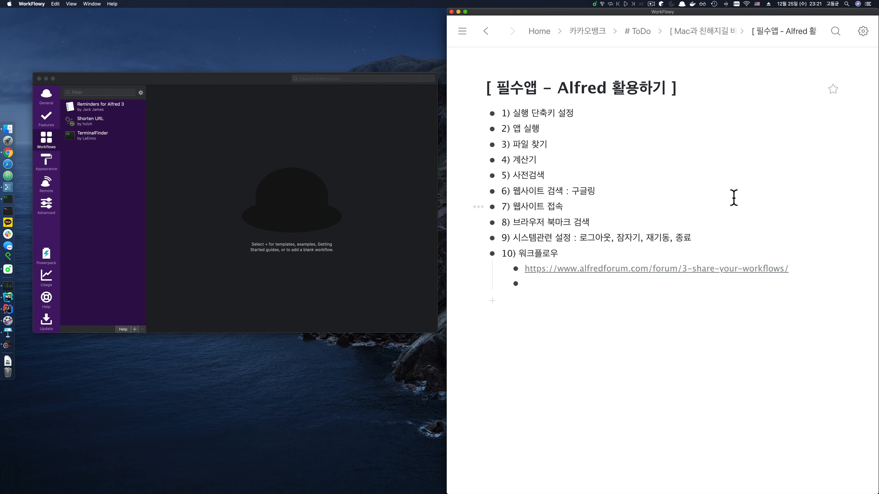
key(alt+space)
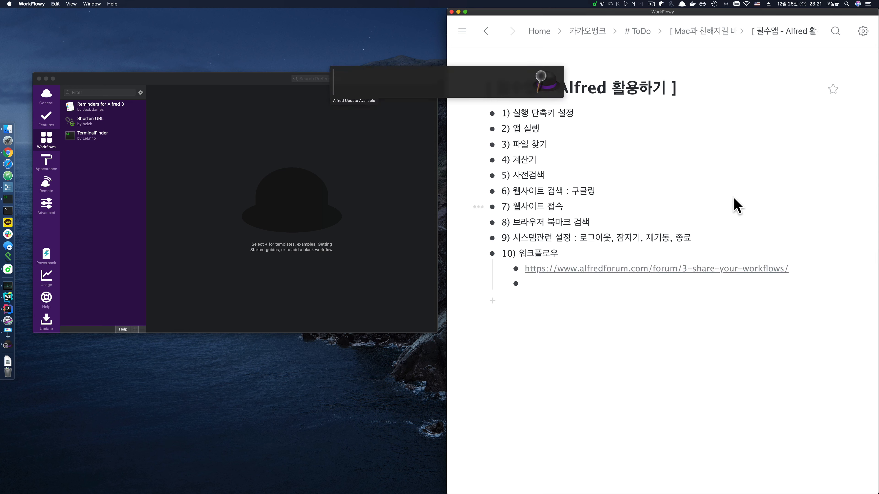
text(short)
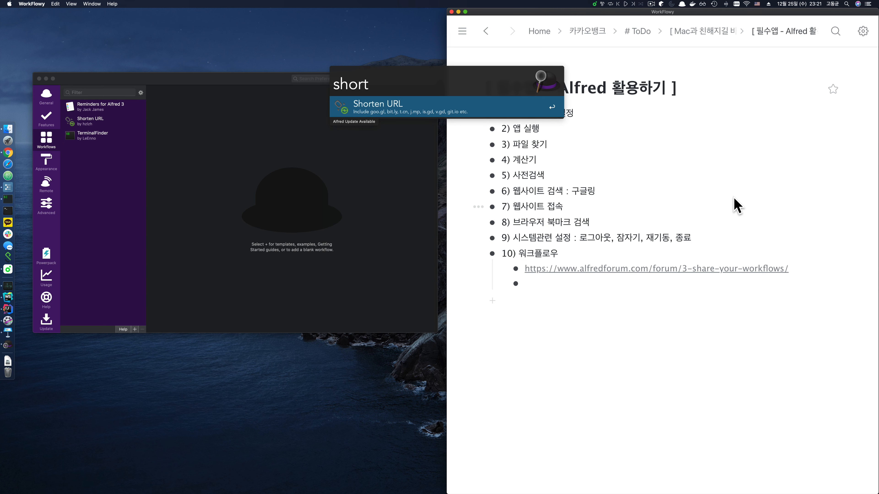
key(super+v)
key(Return)
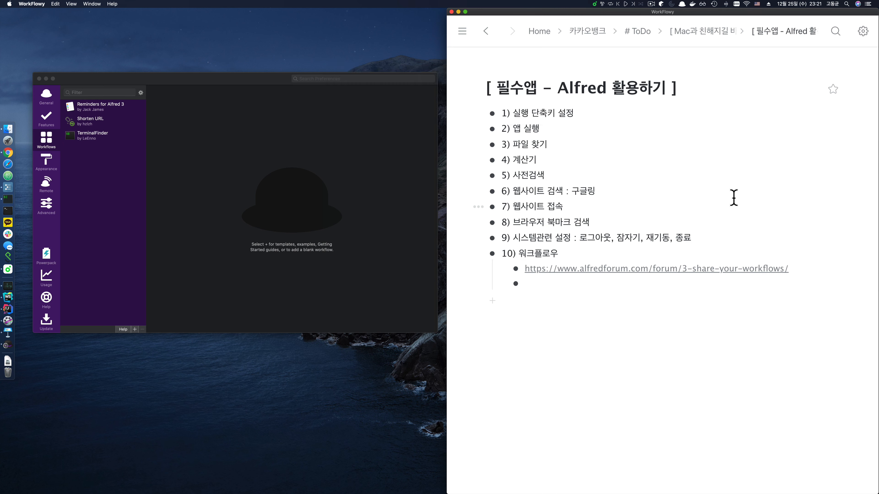
key(super+v)
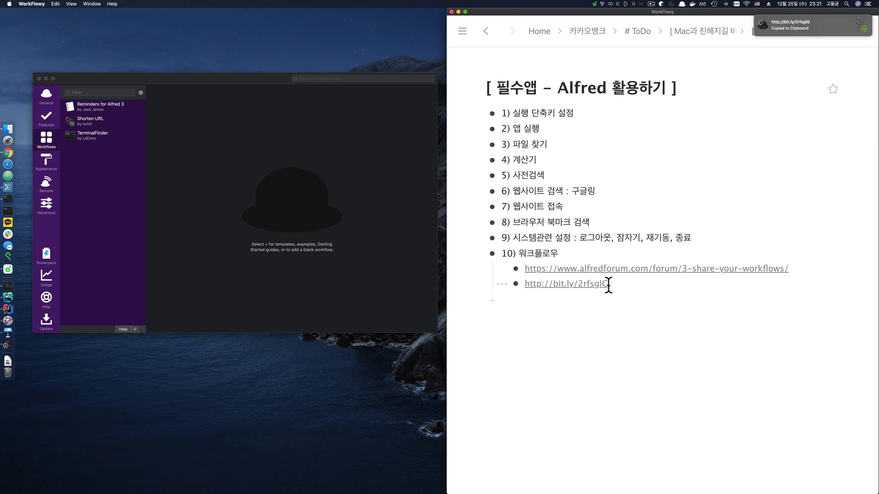
- Highlight the shortened bit.ly link and delete its bullet from the outline
drag(622, 284, 516, 284)
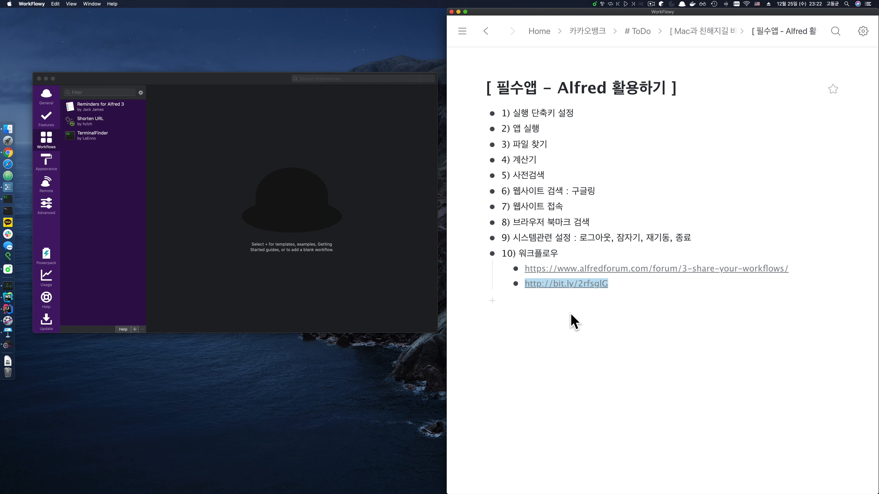
click(620, 282)
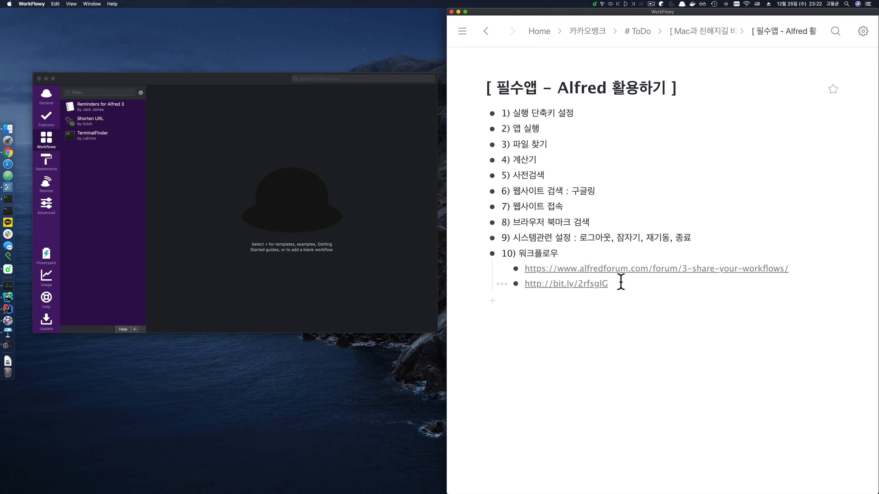
key(super+shift+BackSpace)
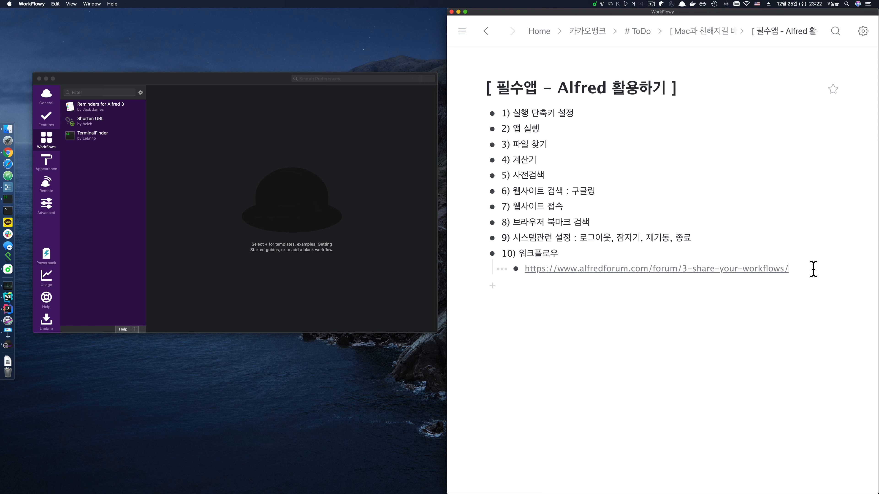
- Review the outline by highlighting item 10 with its workflow link and items 2 to 9, and clear the selection
drag(814, 269, 561, 250)
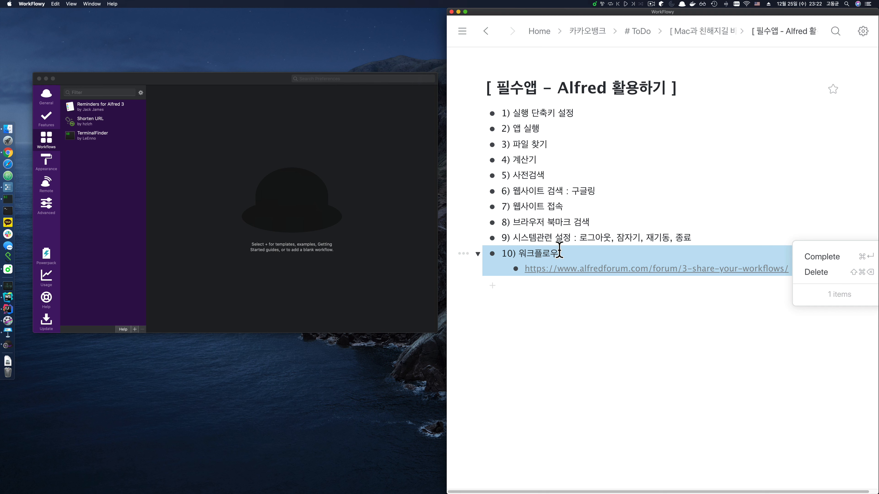
click(561, 250)
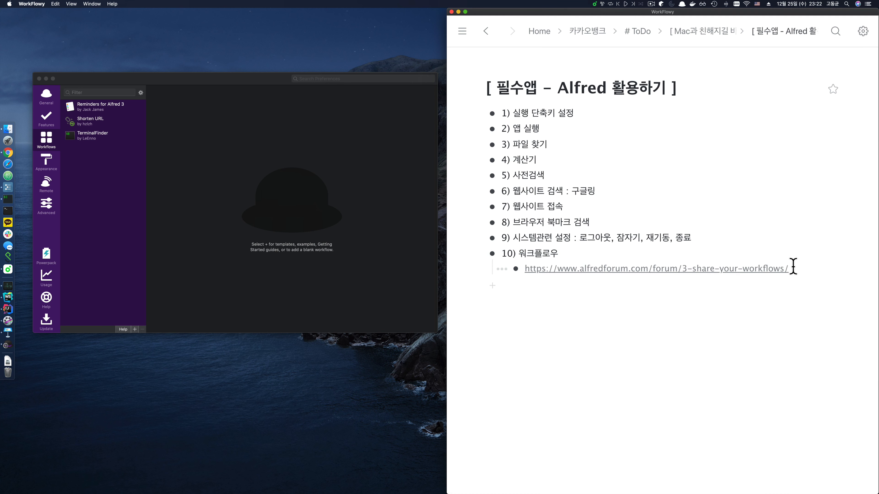
drag(793, 266, 541, 250)
click(567, 229)
drag(695, 238, 484, 135)
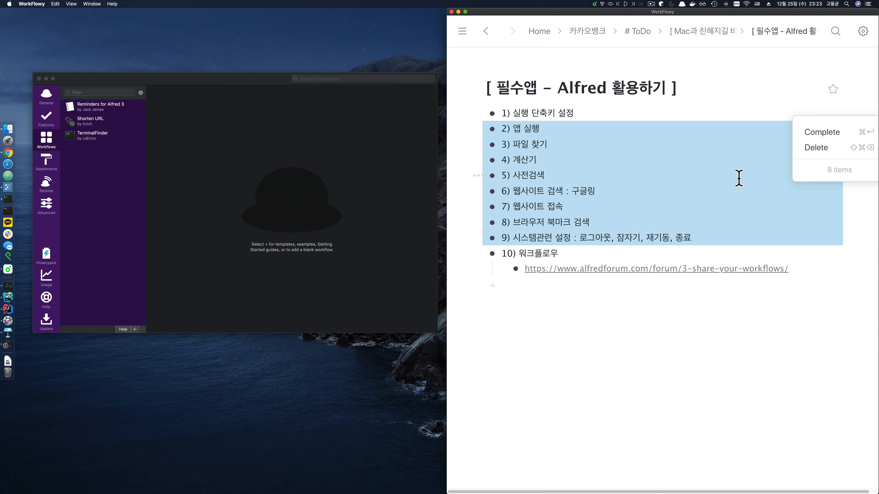
click(667, 172)
- Zoom the outline out to the # ToDo list and back into the [ Mac과 친해지길 바래~ ] page
key(super+comma)
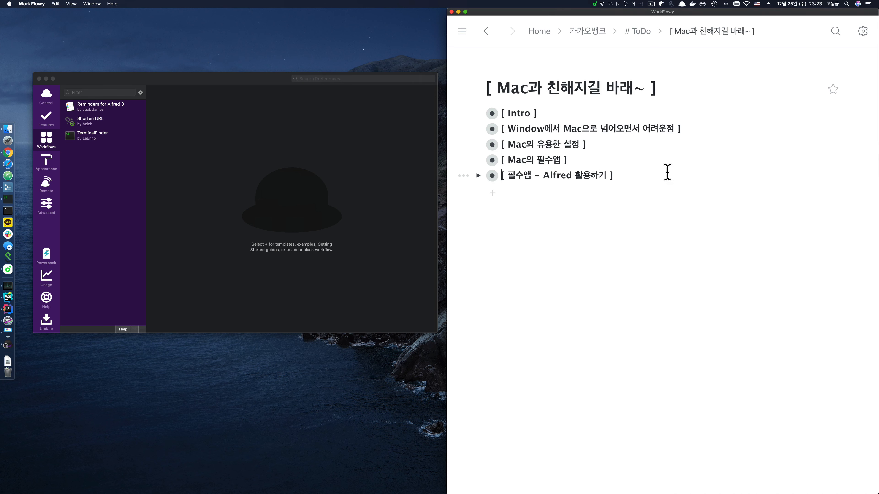
key(super+comma)
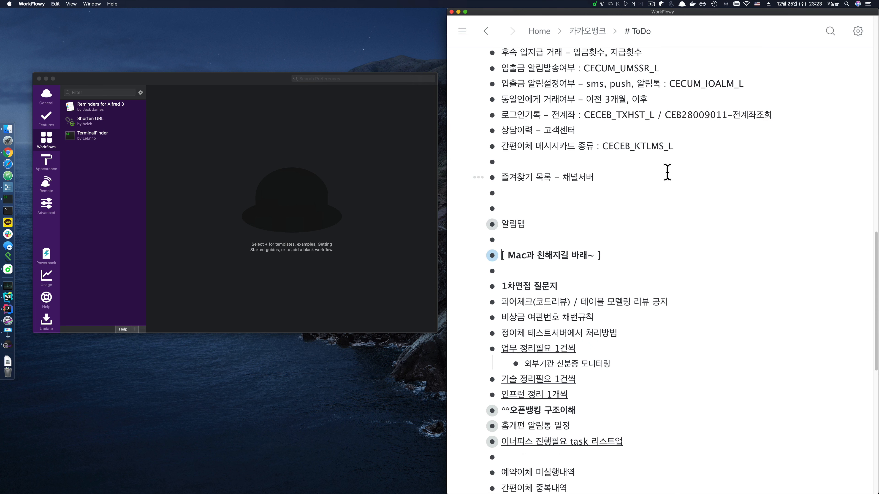
key(super+period)
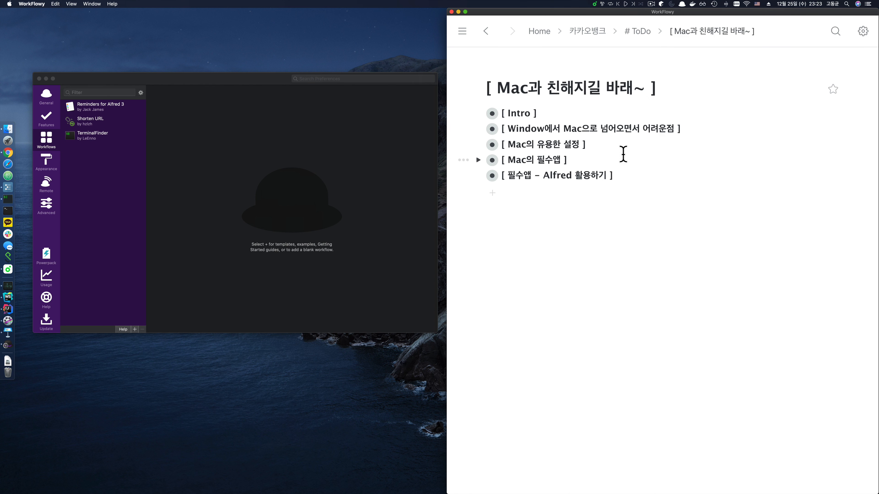